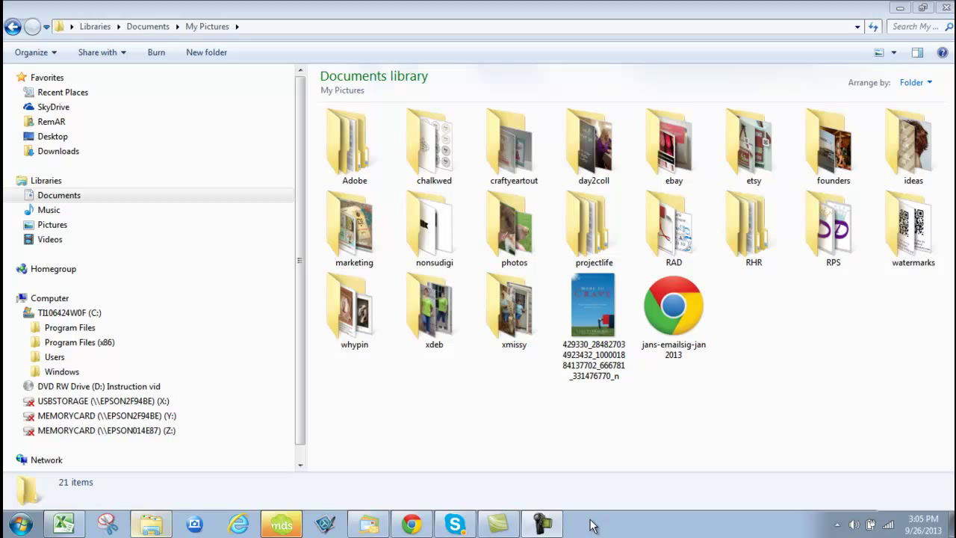
Go from the nonsudigi folder to C:\Program Files (x86)\My Digital Studio\Components.
double_click(437, 230)
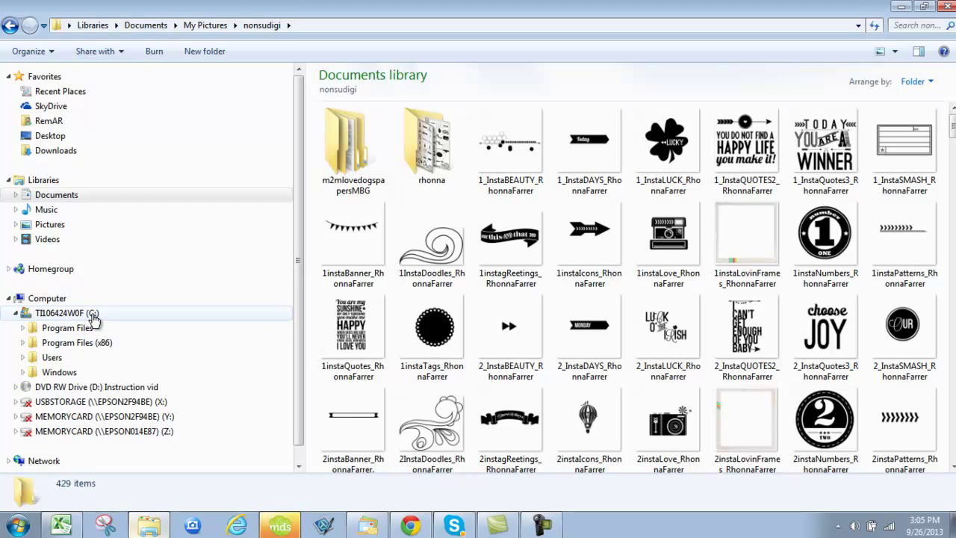
click(78, 314)
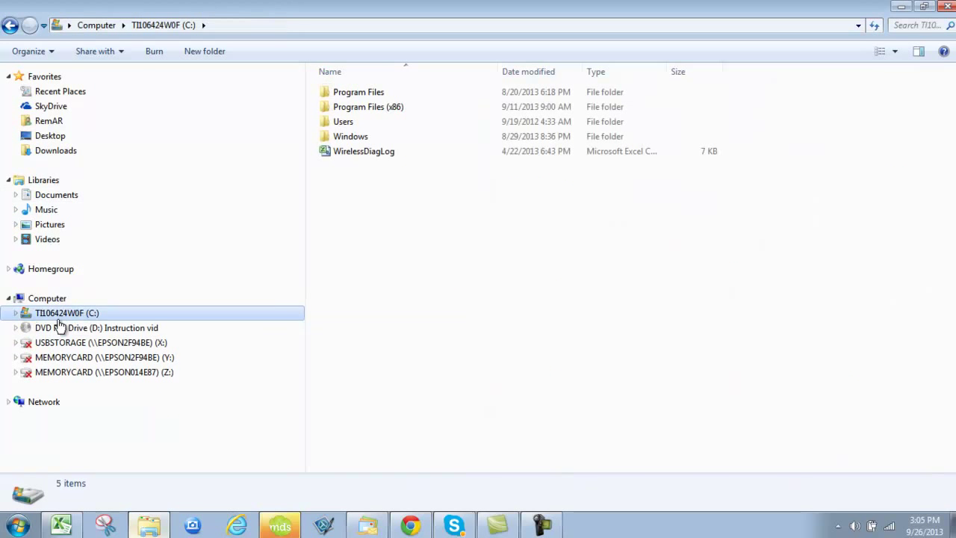
click(376, 110)
double_click(376, 111)
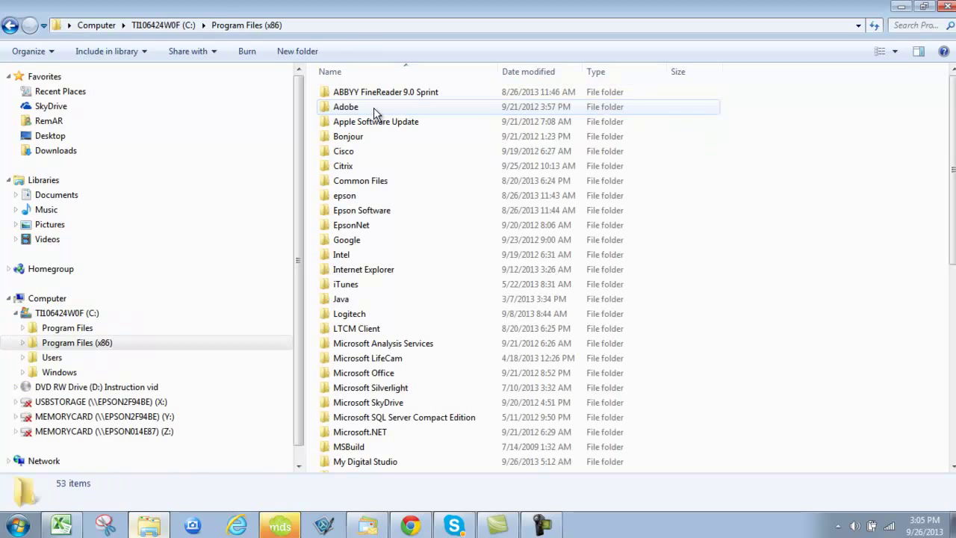
double_click(377, 461)
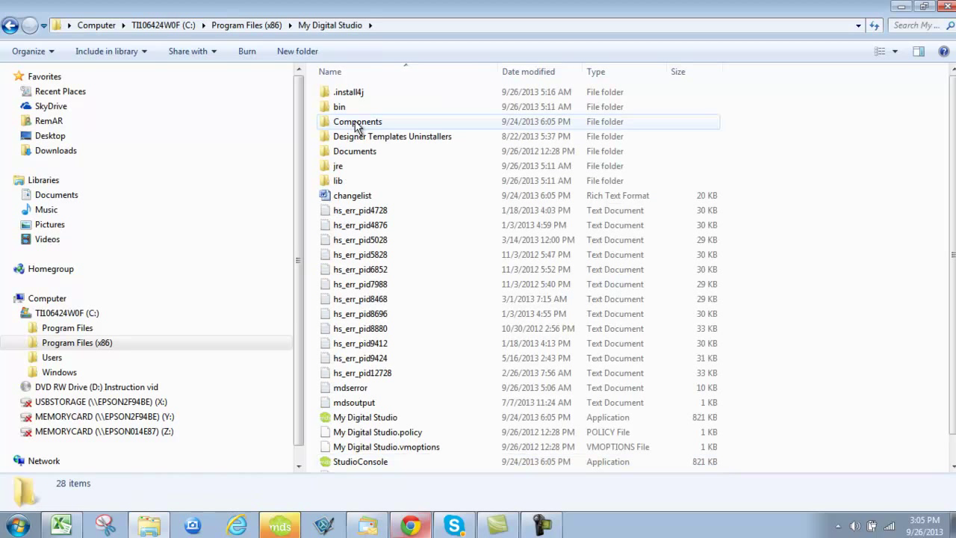
double_click(357, 124)
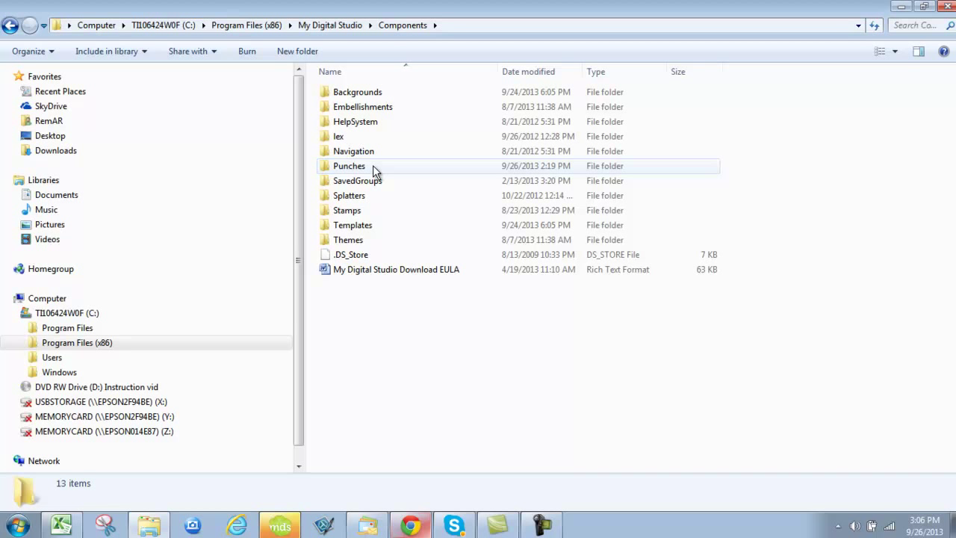
Create a folder named 'New folder' inside the Stamps folder.
double_click(347, 212)
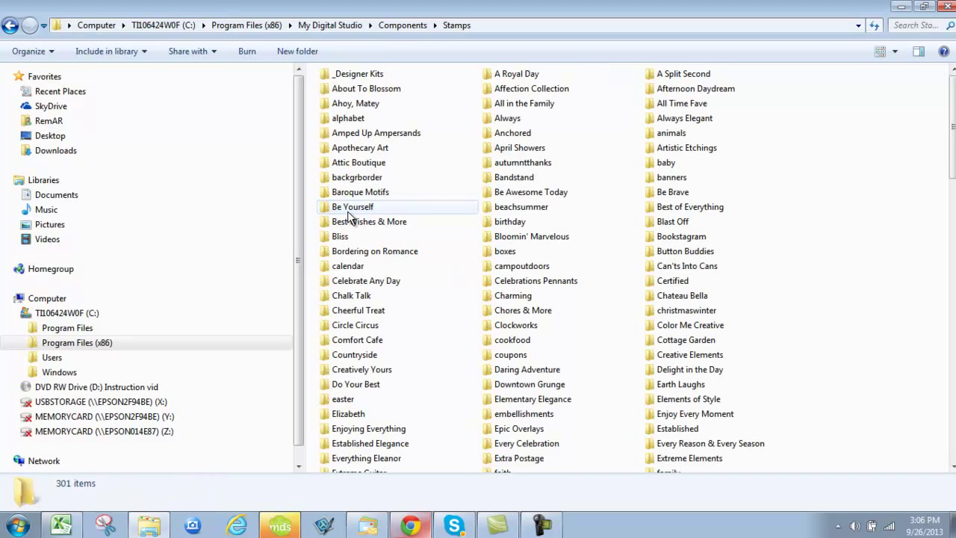
right_click(819, 165)
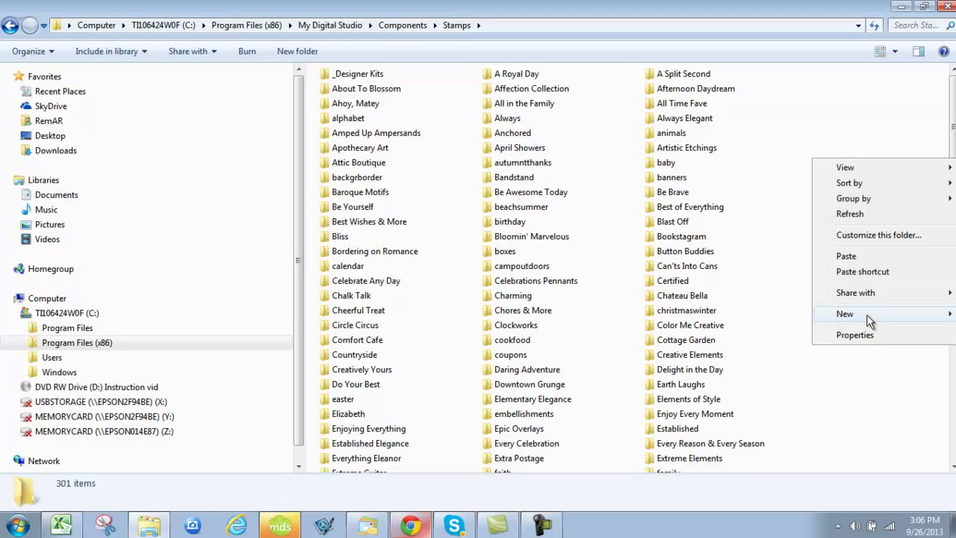
mouse_move(868, 319)
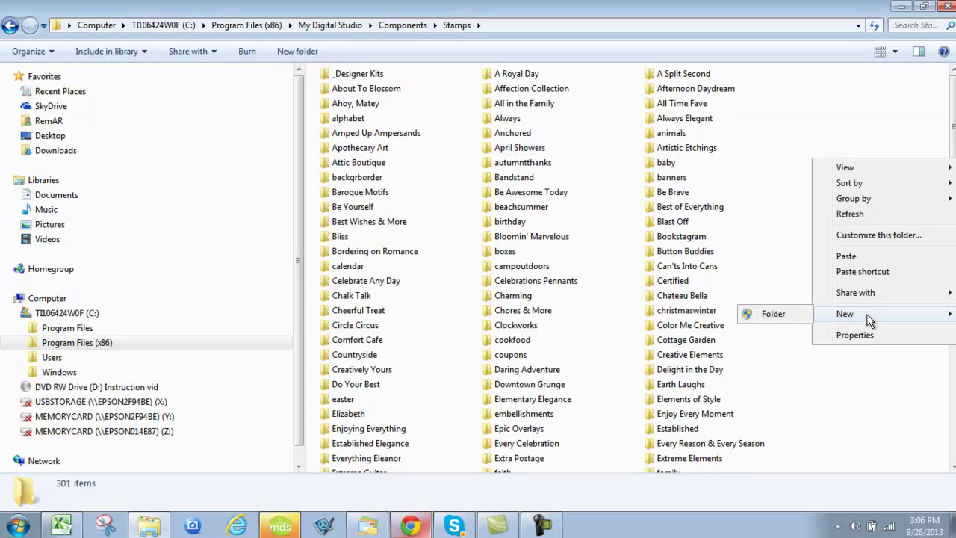
click(772, 314)
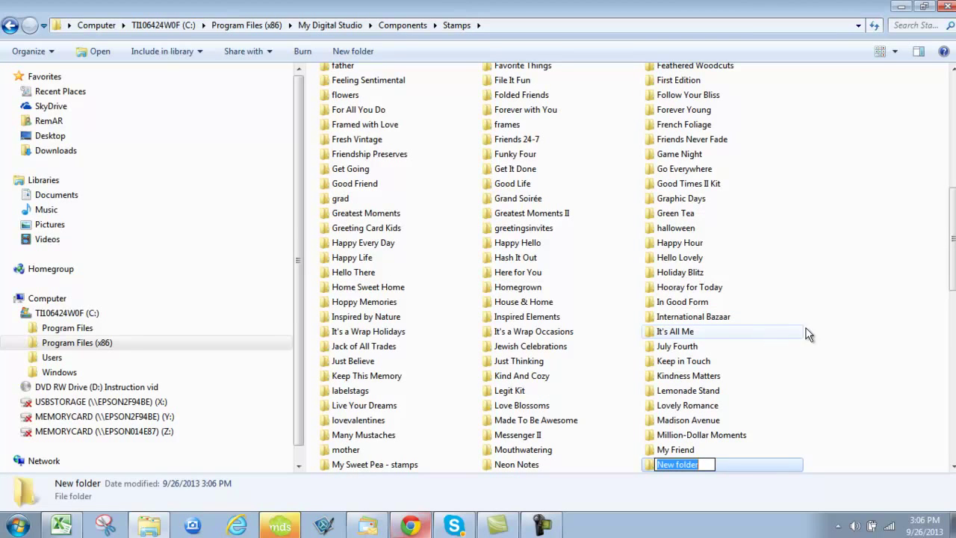
click(812, 330)
scroll(810, 194, down, 7)
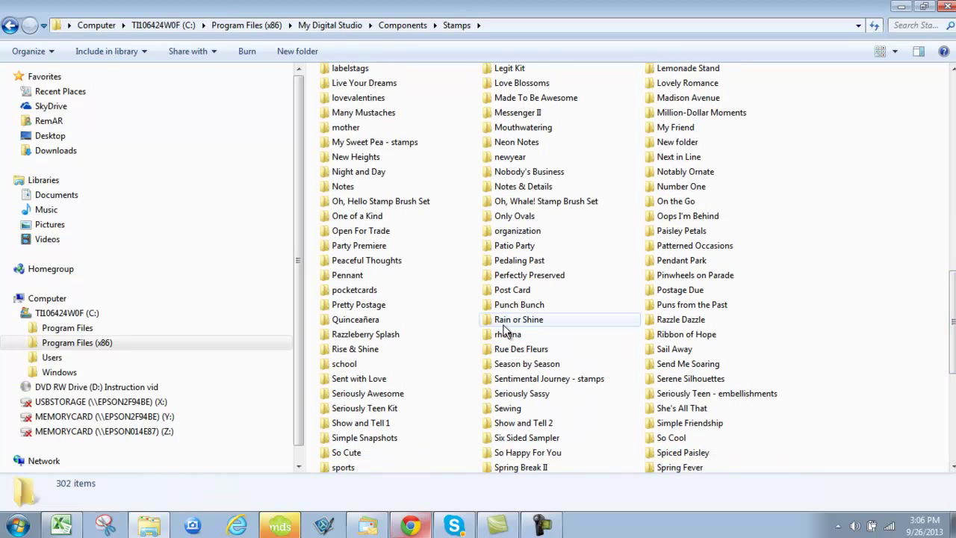
Browse the dog folder under Punches, then return to Components.
click(10, 26)
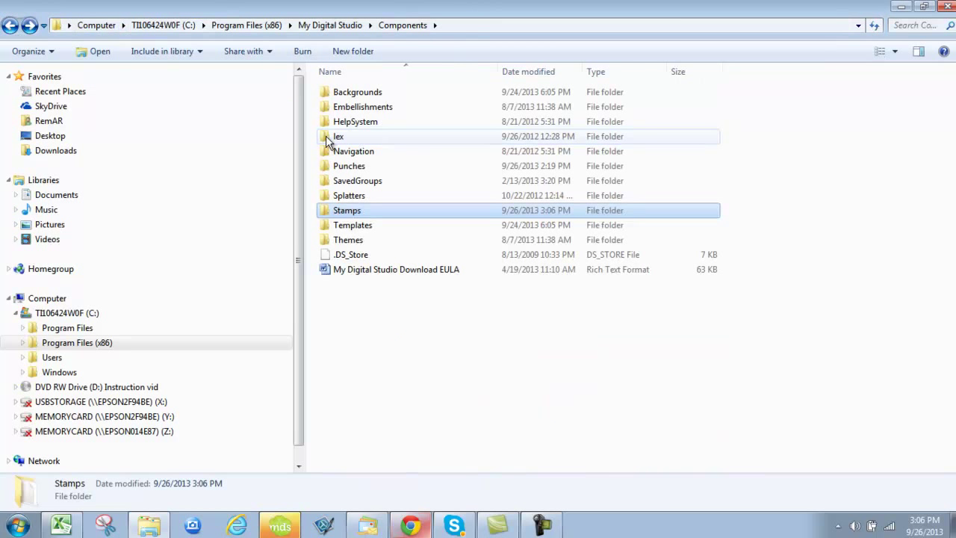
click(345, 171)
double_click(344, 169)
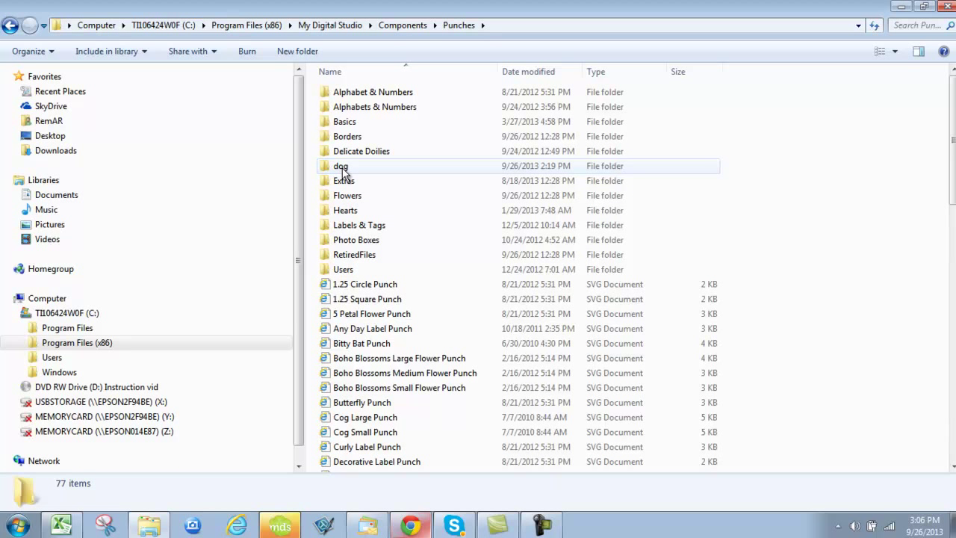
double_click(344, 169)
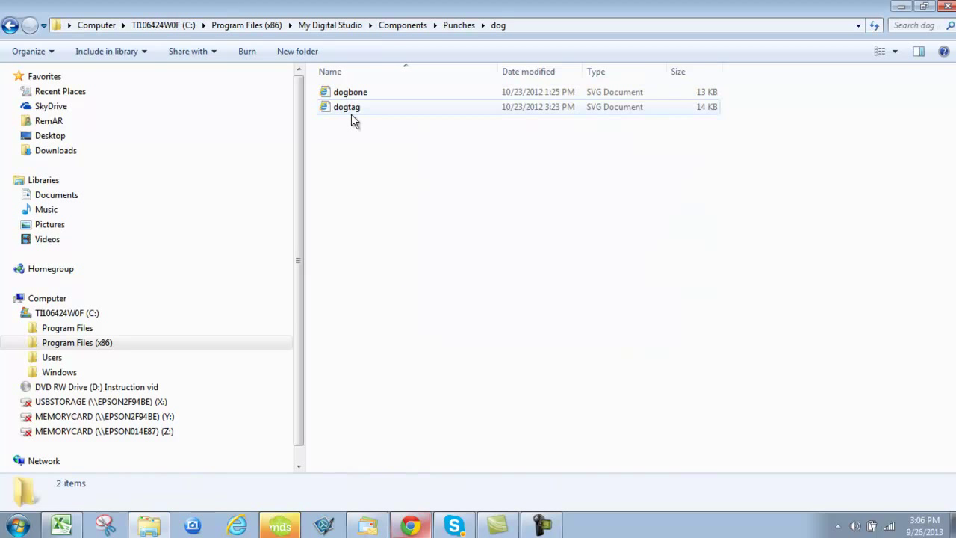
click(17, 27)
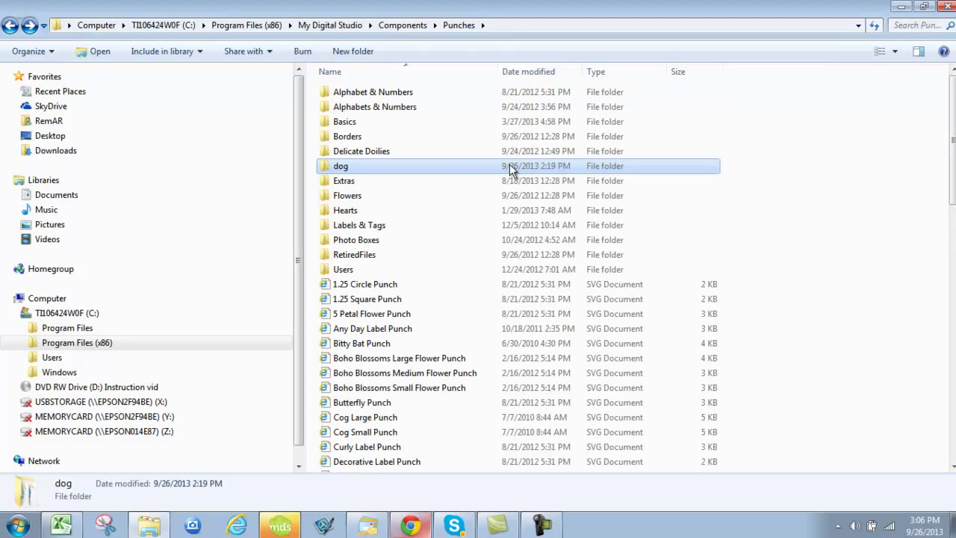
key(BackSpace)
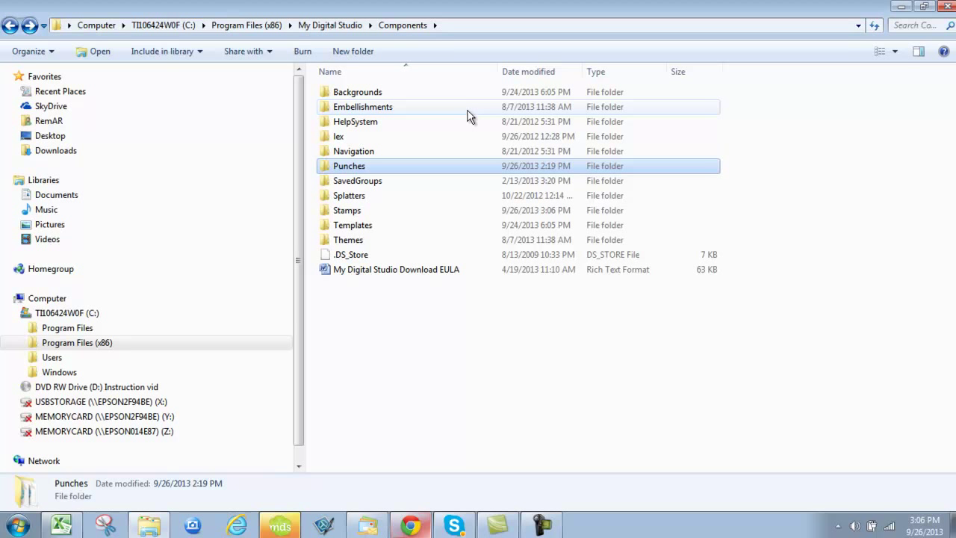
Open Backgrounds > Designer Series Paper > DOGprints and bring up its paste menu.
double_click(410, 92)
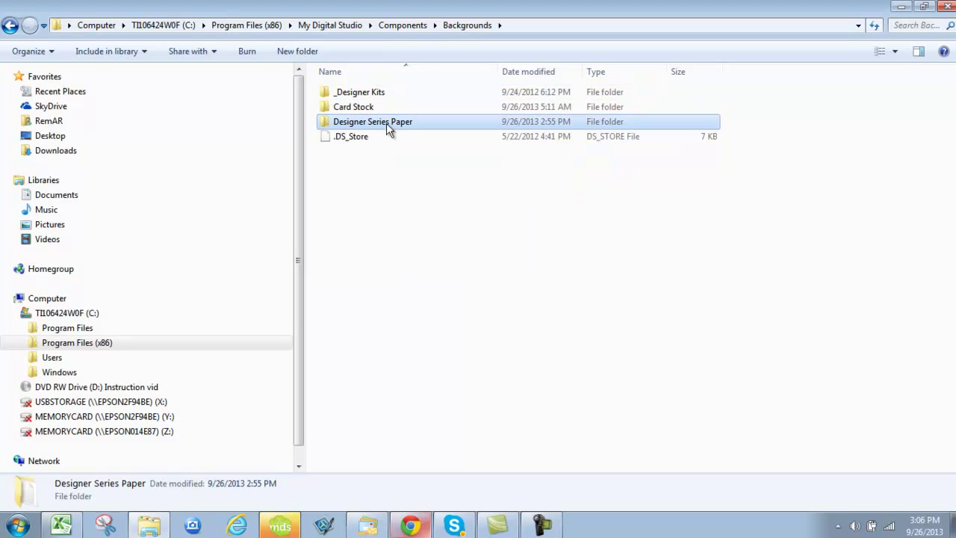
double_click(385, 122)
click(356, 168)
double_click(356, 168)
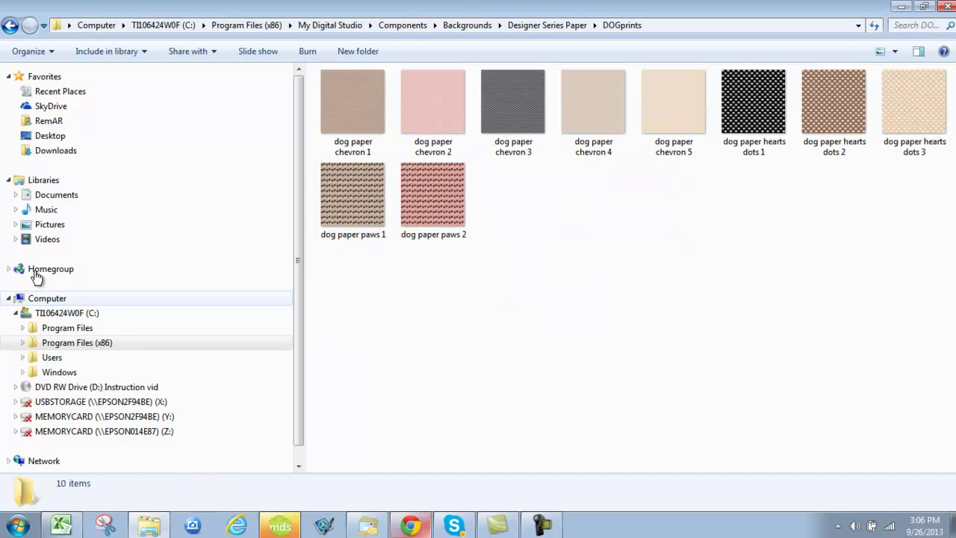
right_click(567, 330)
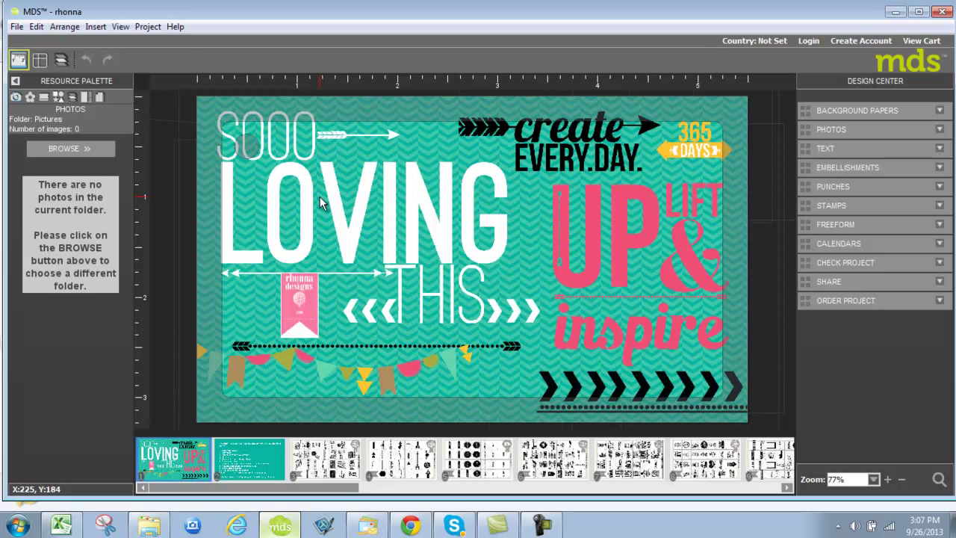
Show the third page, the travel stamp sheet with 'ROUTE 66' and 'GLAMPING'.
click(352, 458)
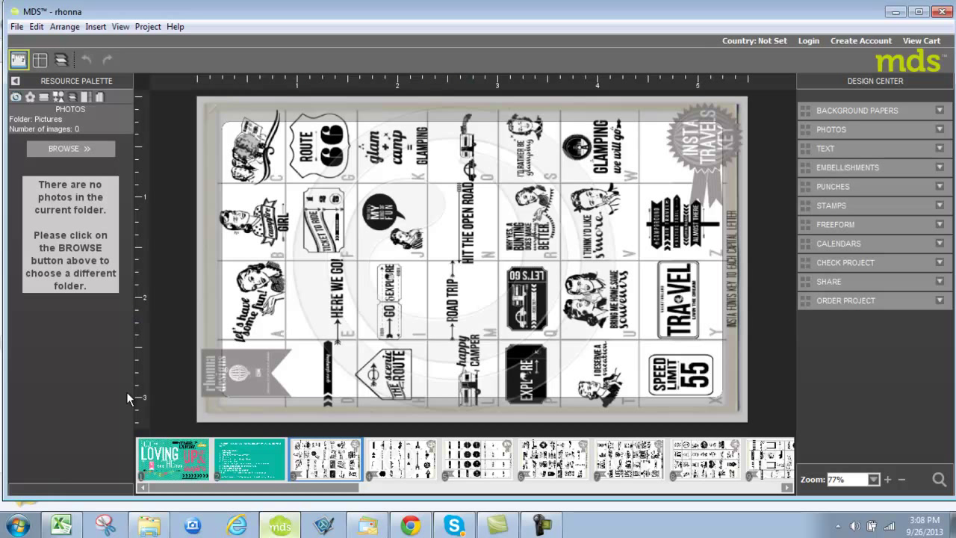
Add one blank page to the project.
click(176, 455)
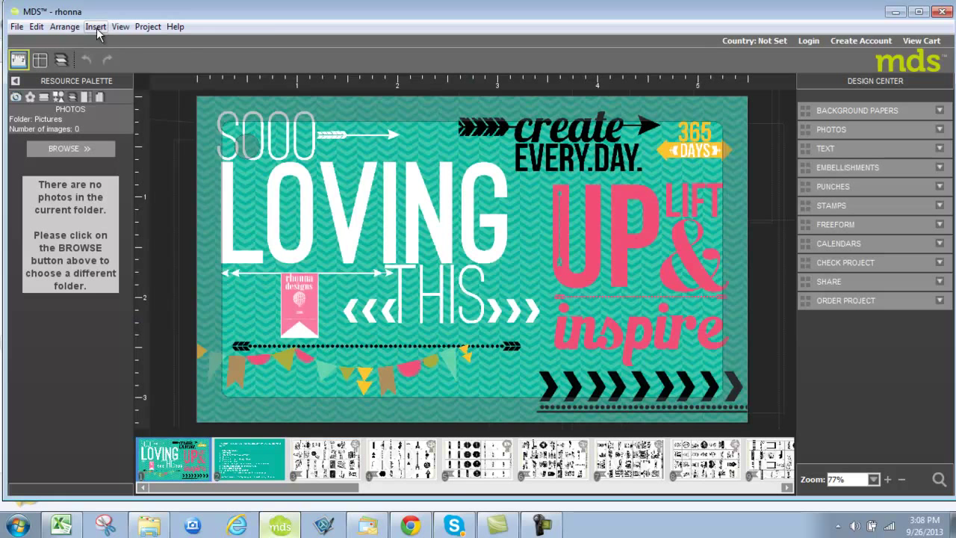
click(96, 27)
click(119, 44)
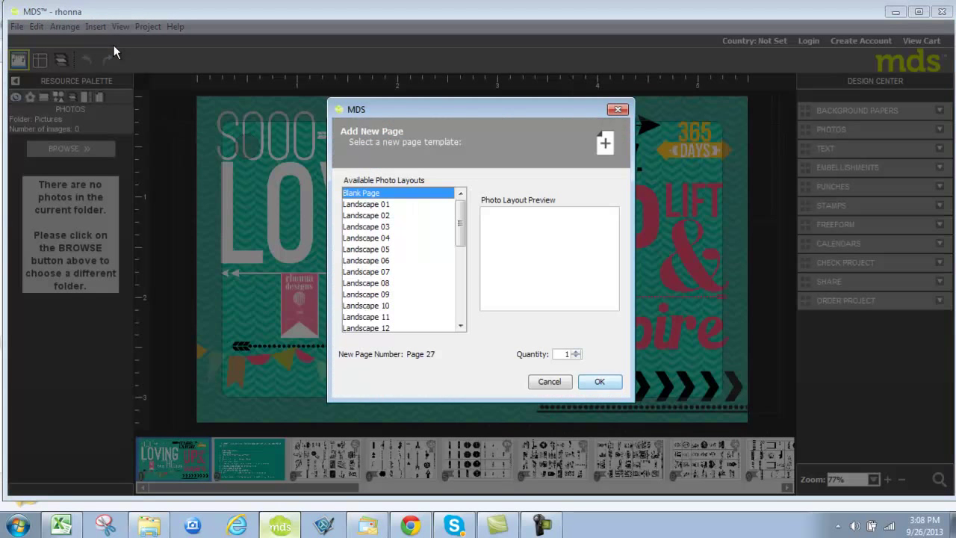
click(603, 384)
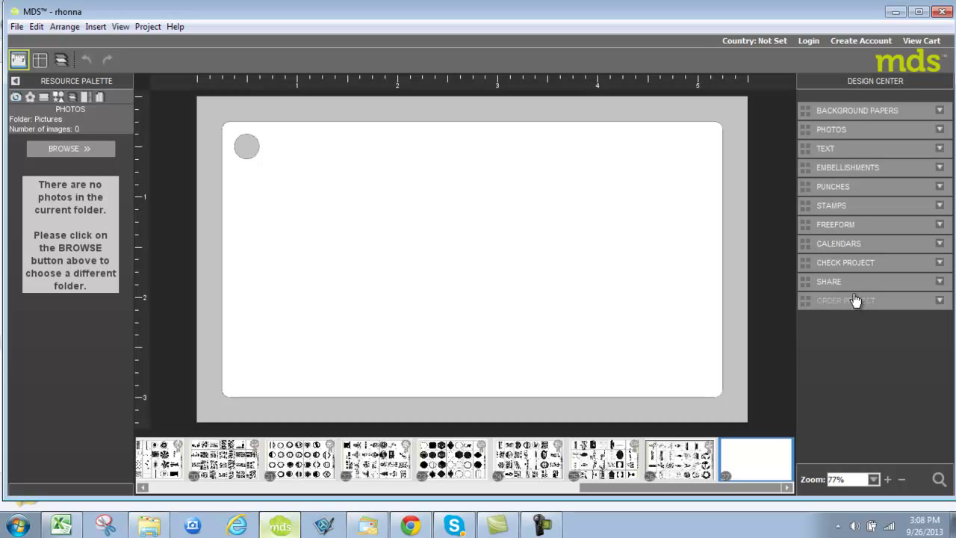
Change the View > Bleed Area option to remove the grey border.
click(122, 28)
mouse_move(136, 66)
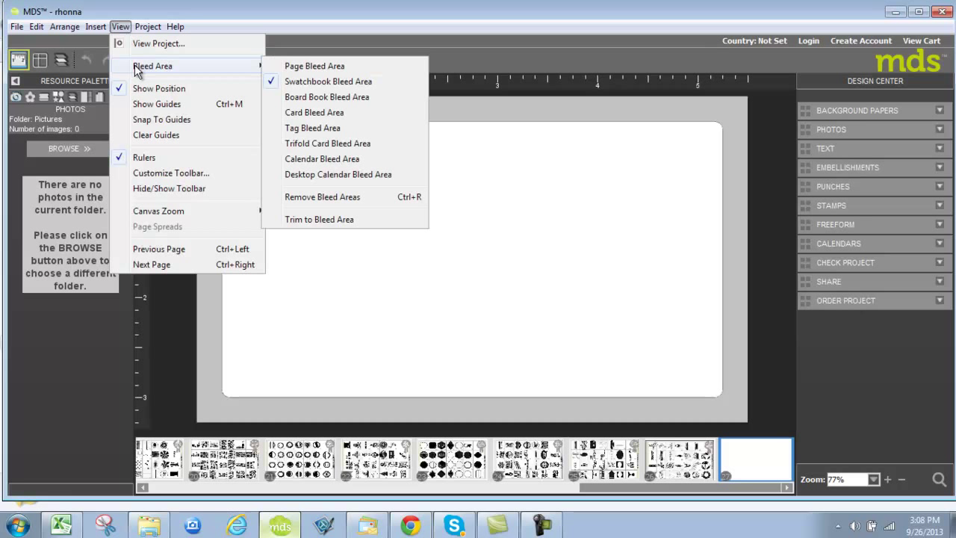
click(276, 81)
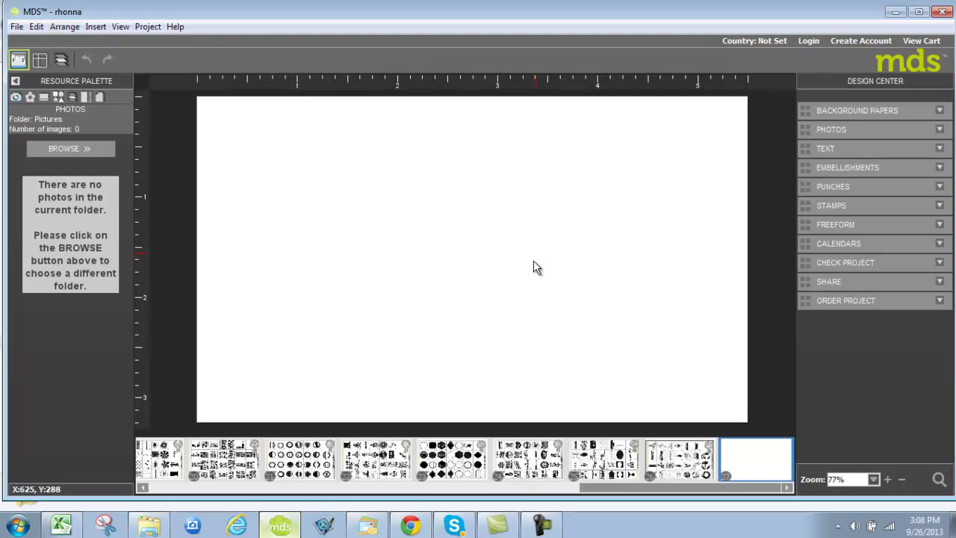
Drag the InstaChristmas leaf stamp from the Stamps library to the page centre.
click(44, 98)
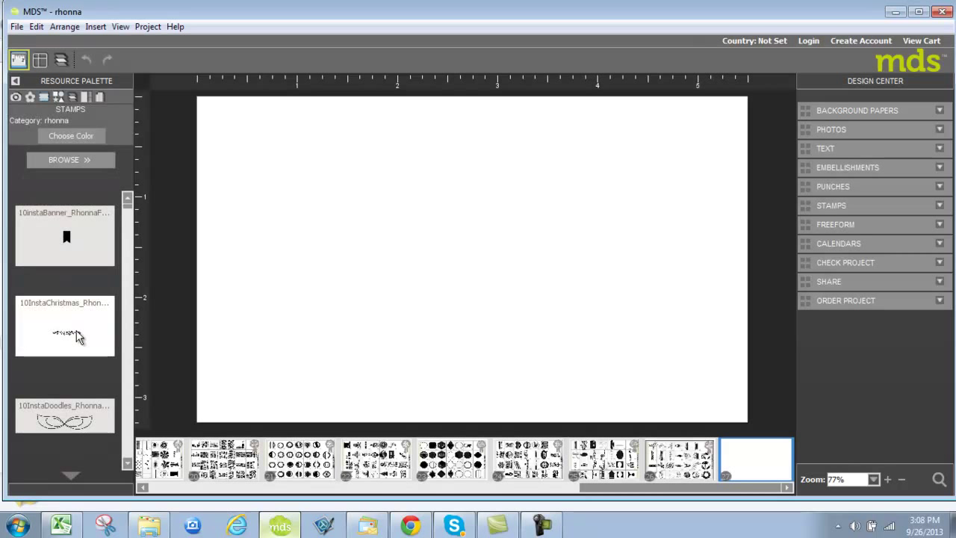
drag(78, 337, 489, 291)
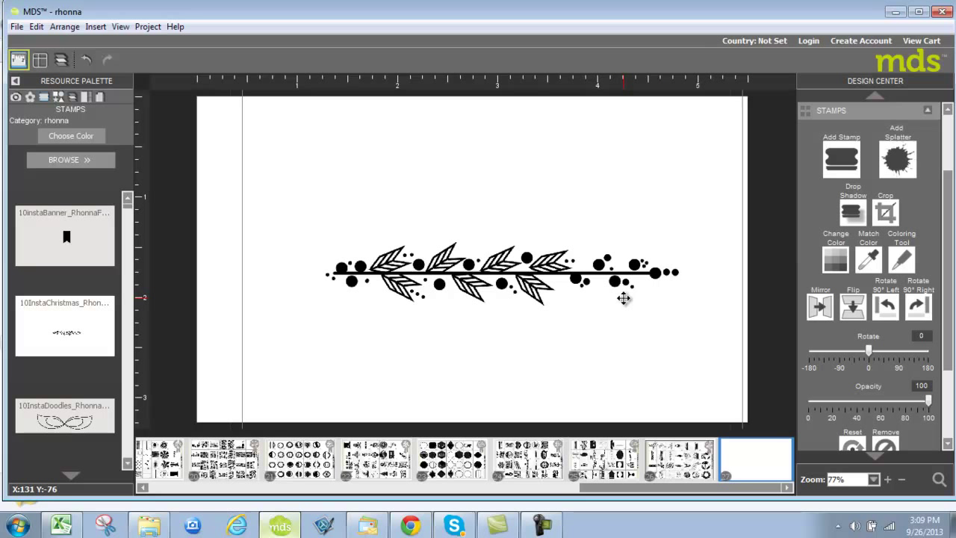
Give the leaf stamp an orange drop shadow with 78% opacity and -21 blur.
click(623, 299)
click(859, 209)
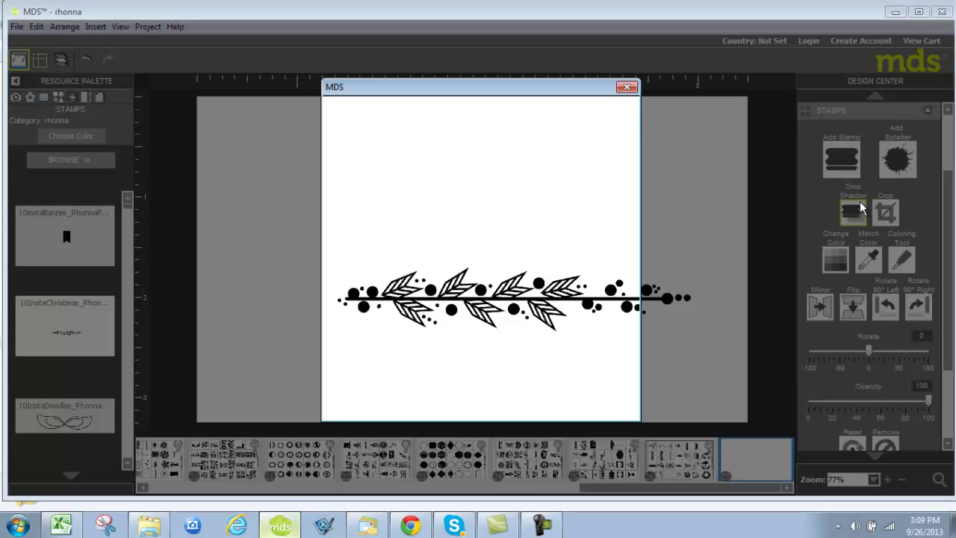
mouse_move(434, 199)
mouse_down()
mouse_move(382, 198)
mouse_move(429, 199)
mouse_up()
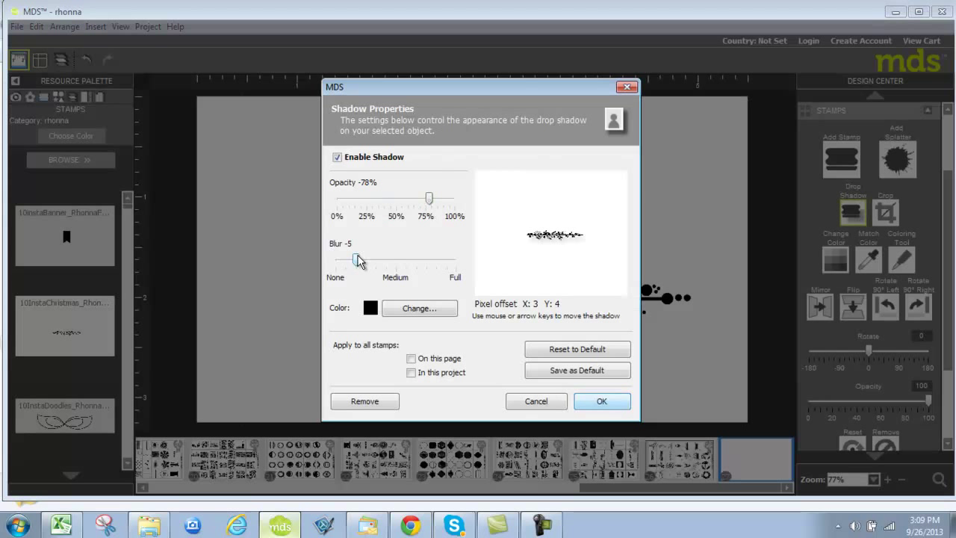
drag(357, 260, 436, 260)
click(430, 308)
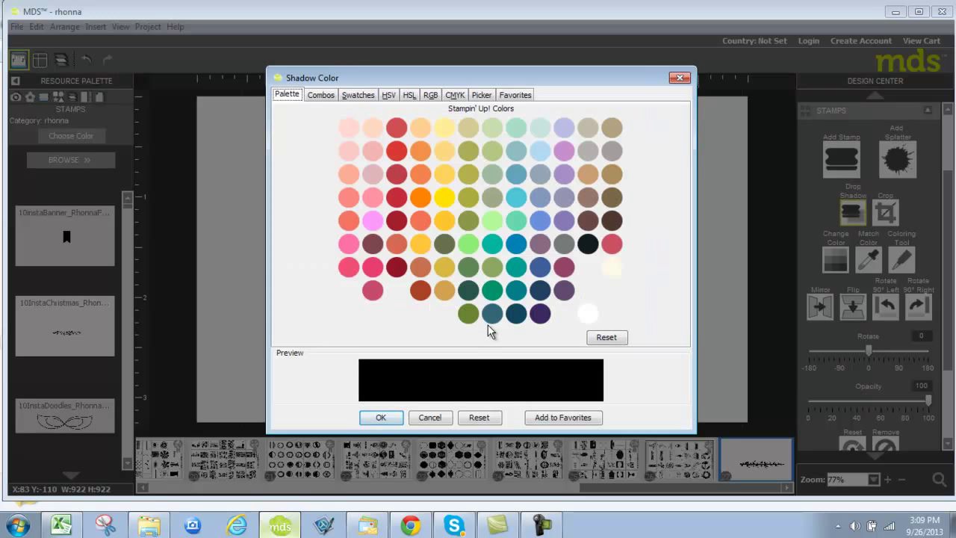
click(420, 197)
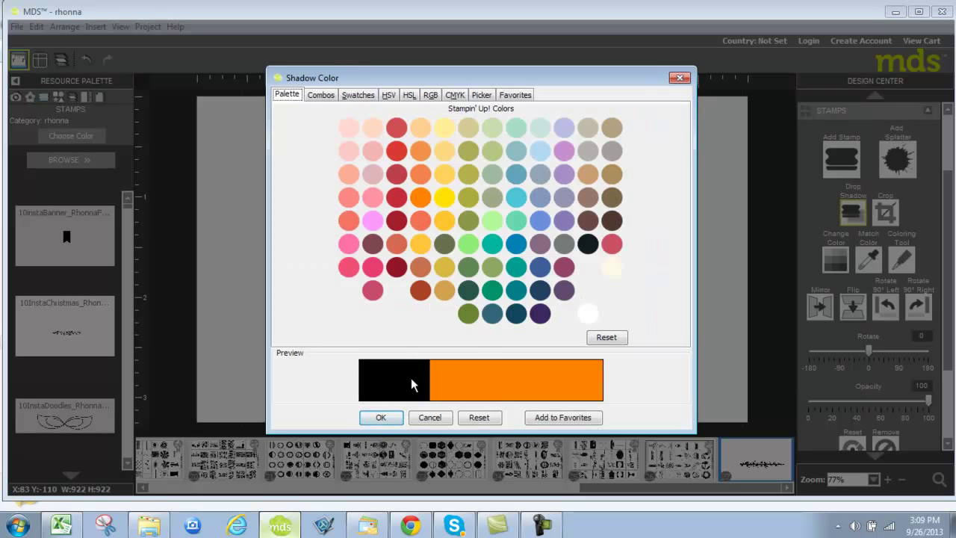
click(381, 417)
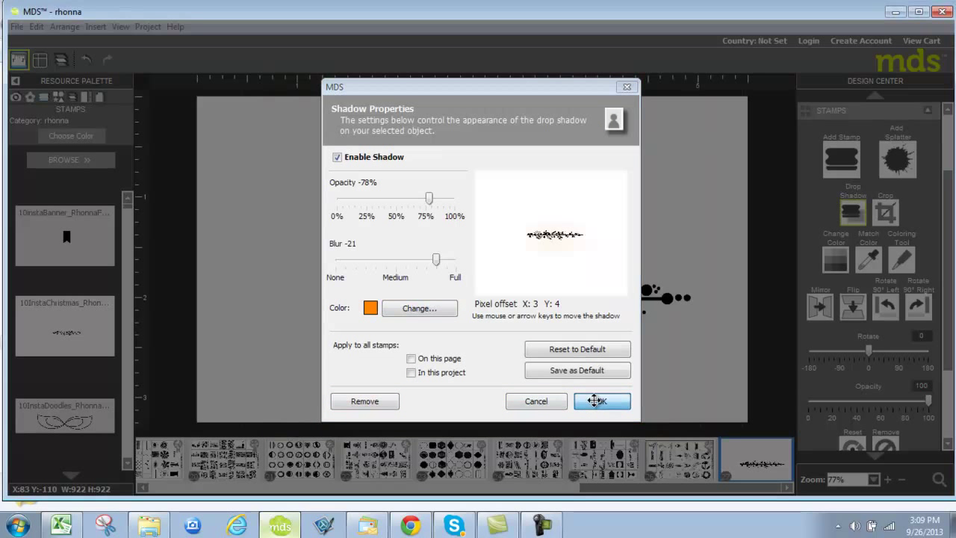
click(597, 401)
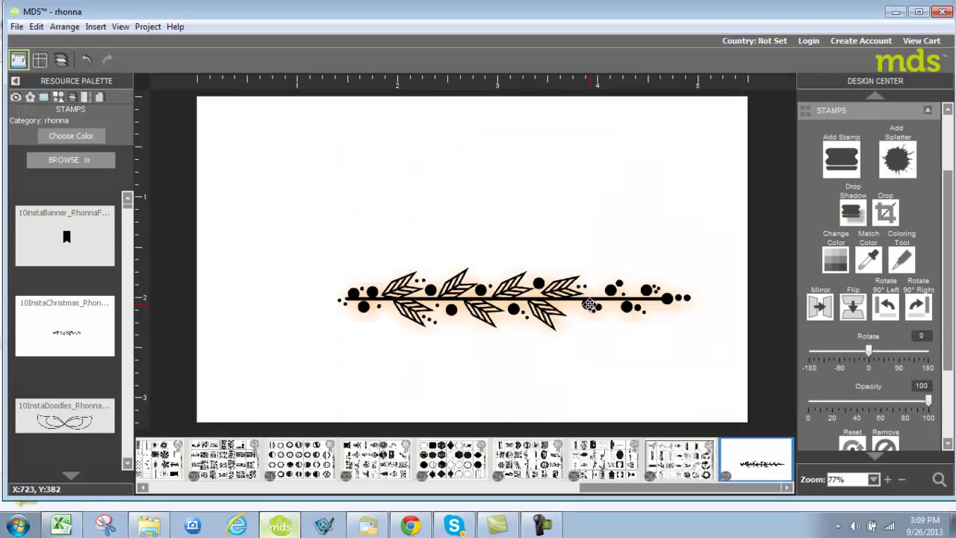
Crop the branch stamp to just its right end.
click(888, 214)
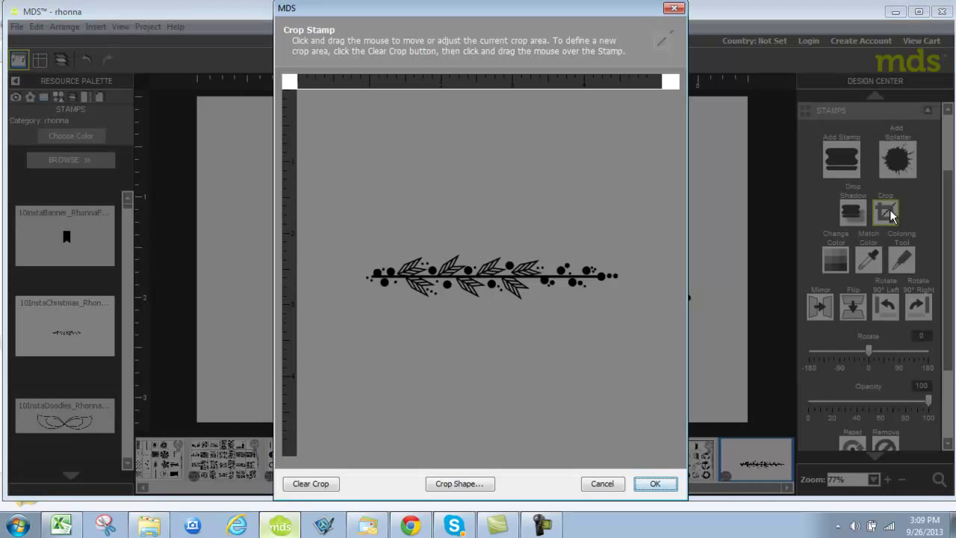
drag(489, 247, 639, 310)
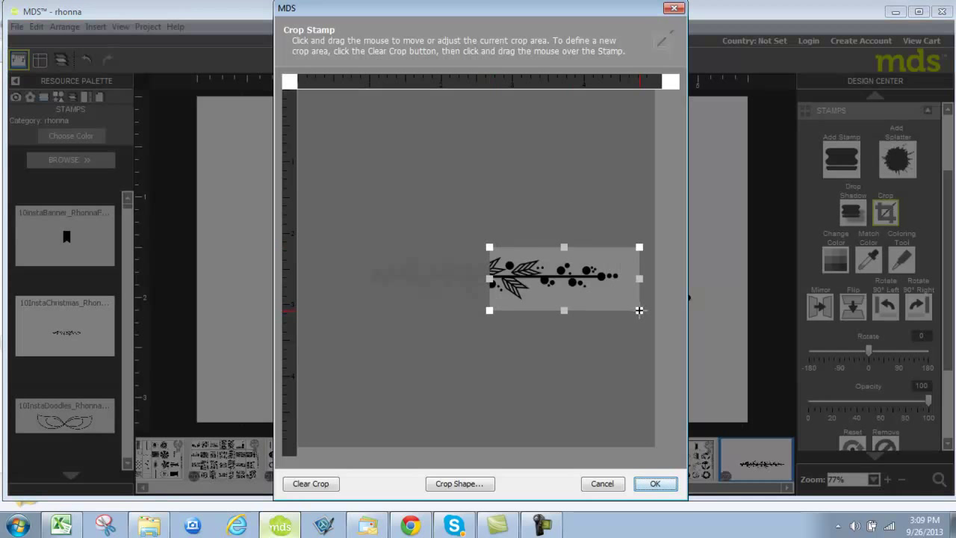
click(665, 491)
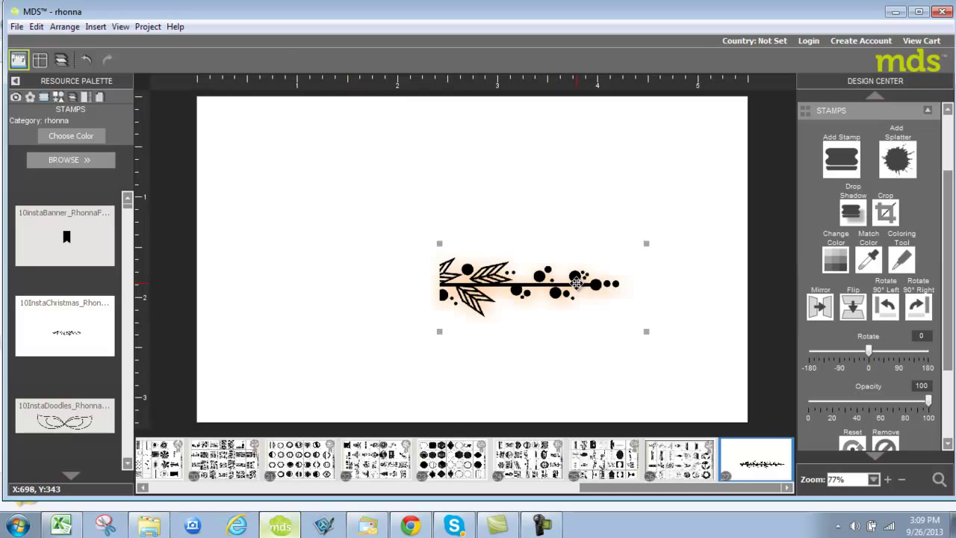
Recolour the branch stamp red.
click(846, 259)
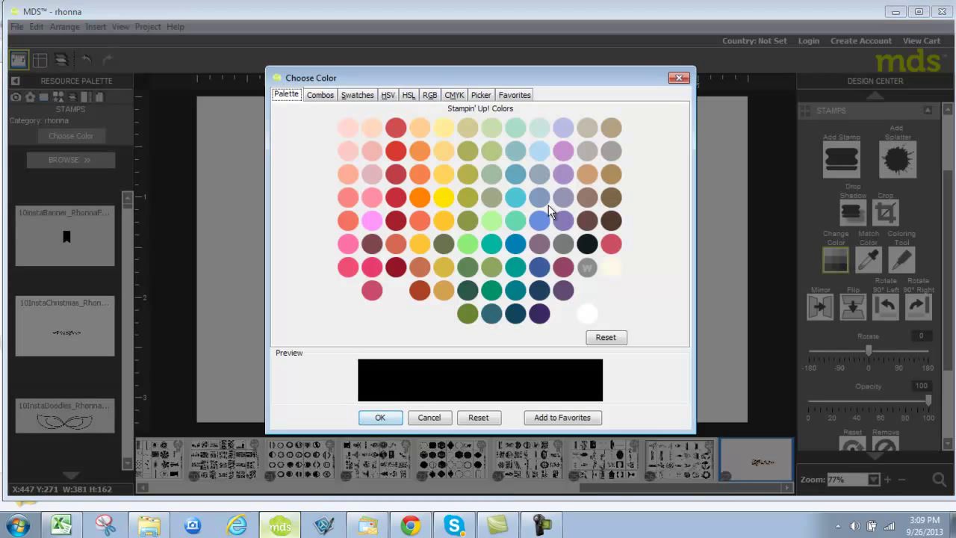
click(396, 151)
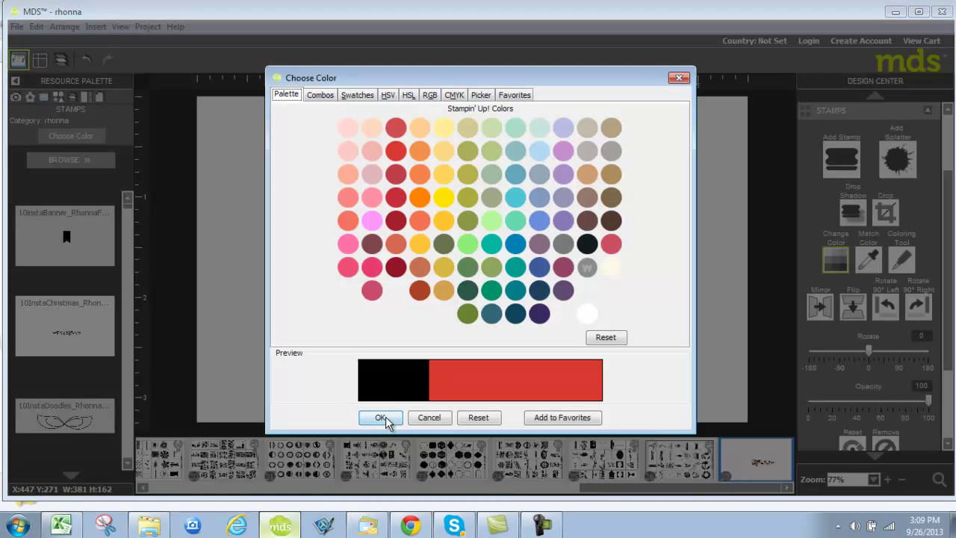
click(386, 419)
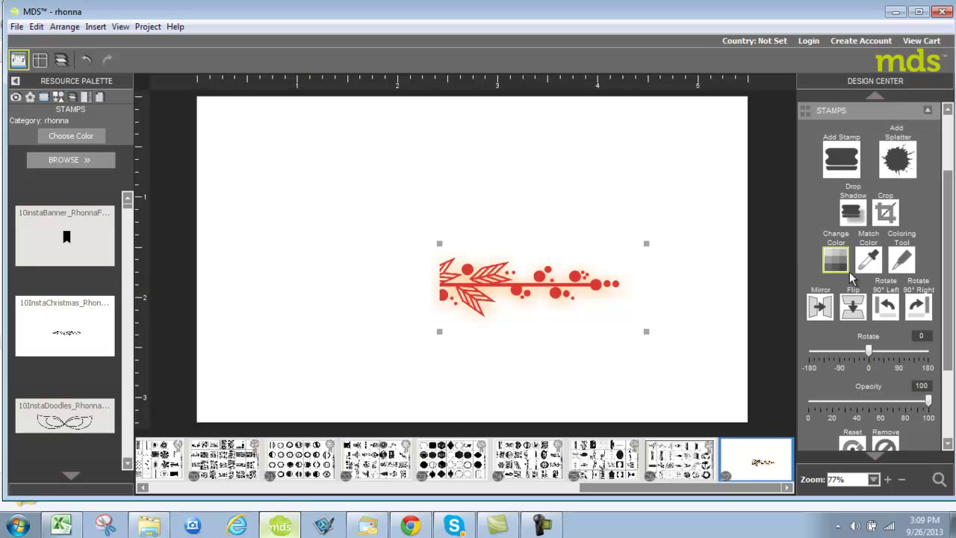
Use Match Color to recolour the stamp with the sampled peach shadow colour.
click(866, 261)
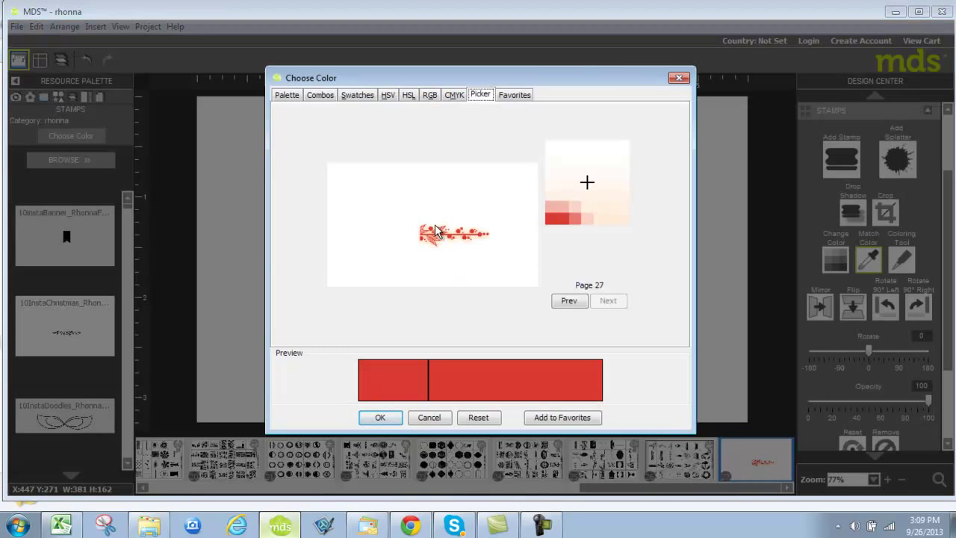
click(442, 241)
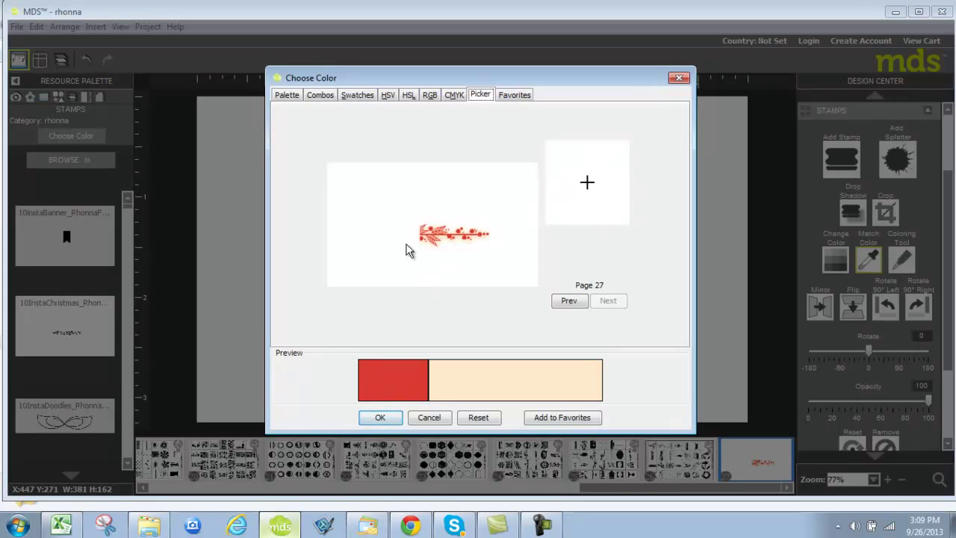
click(379, 413)
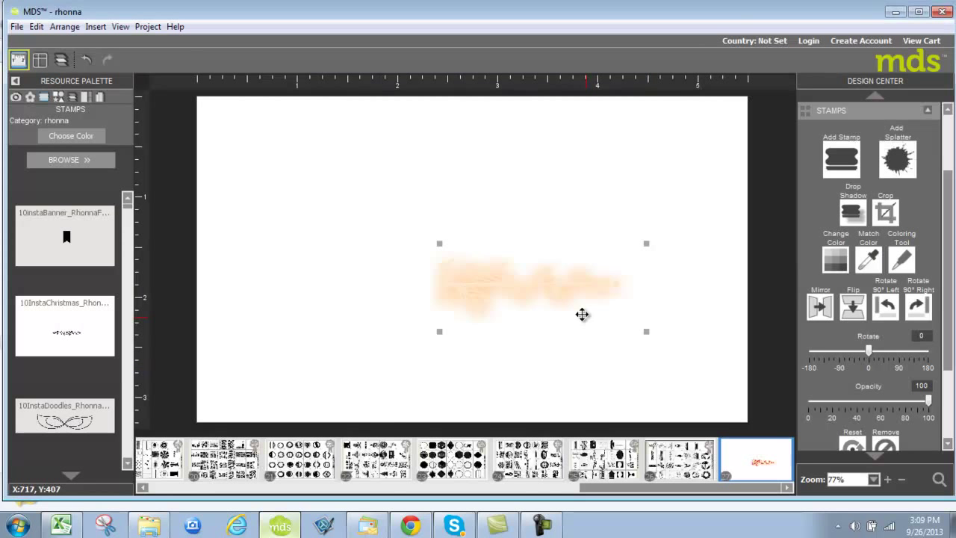
In the Coloring Tool, zoom in and paint all the stamp's berries red.
click(903, 257)
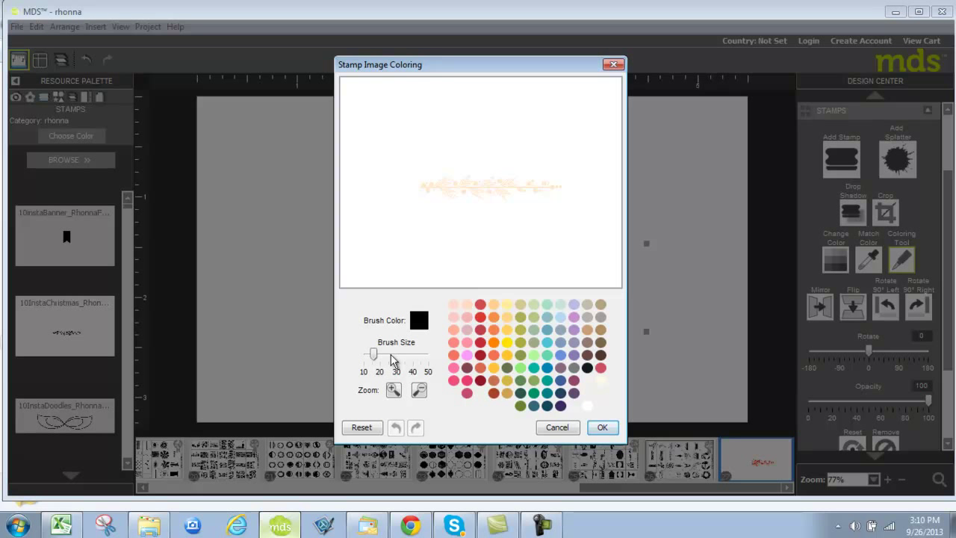
click(392, 391)
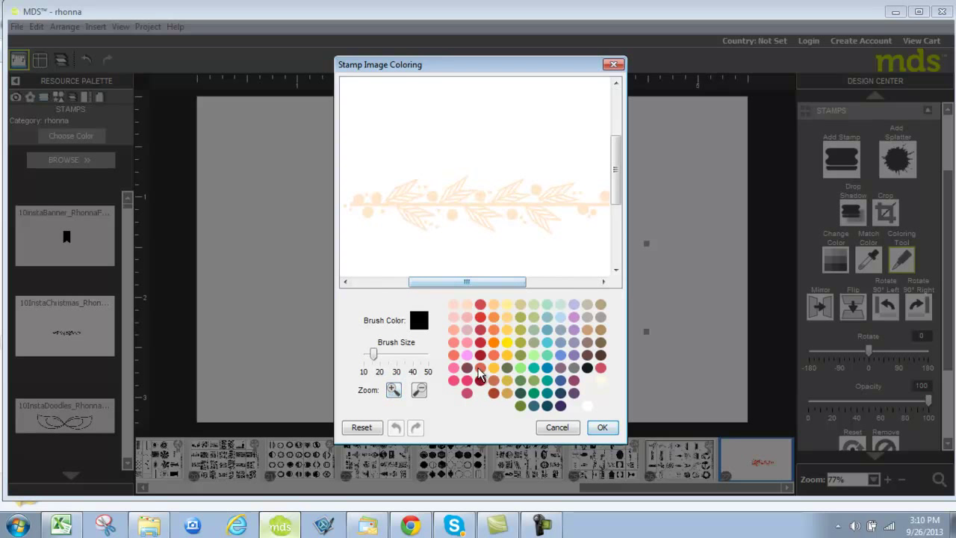
click(479, 316)
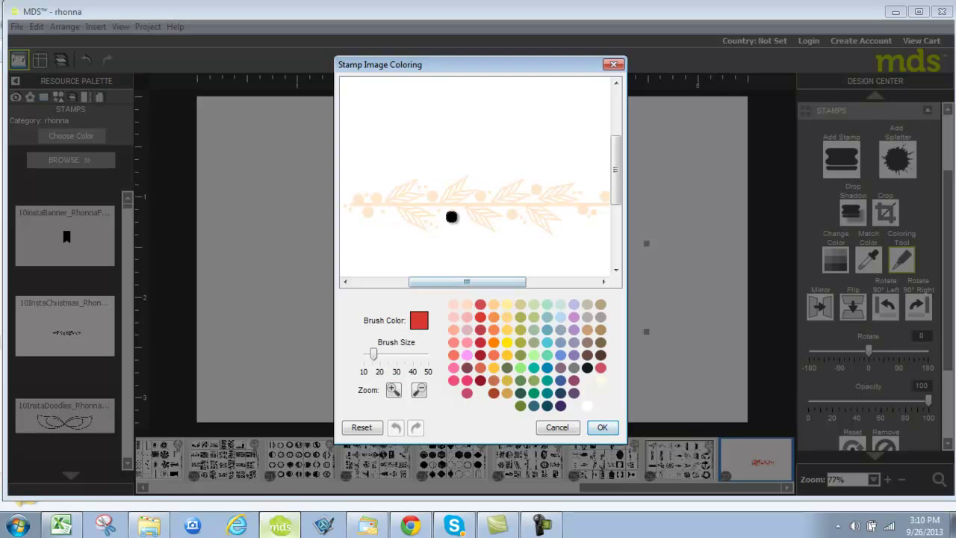
click(451, 216)
click(431, 197)
click(481, 197)
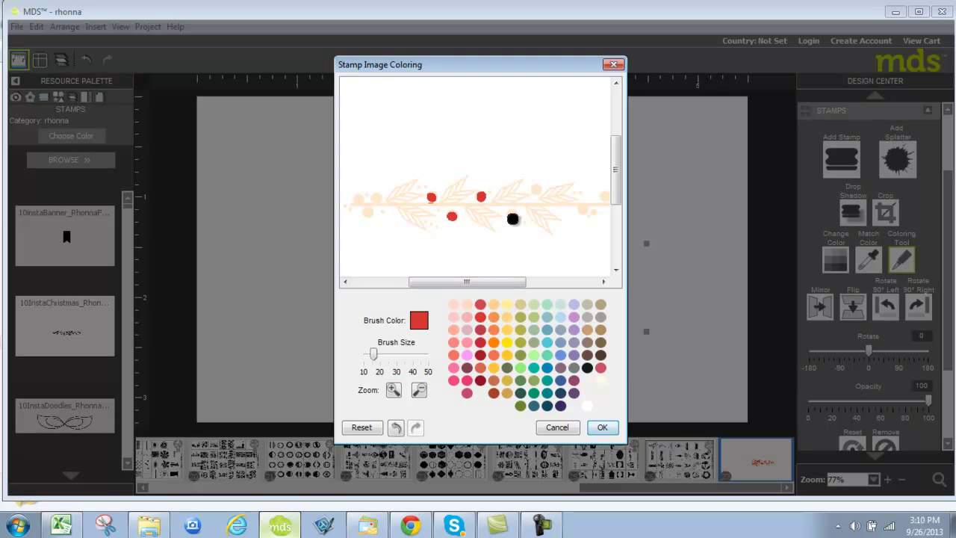
click(514, 214)
click(536, 188)
click(583, 211)
click(605, 196)
click(376, 200)
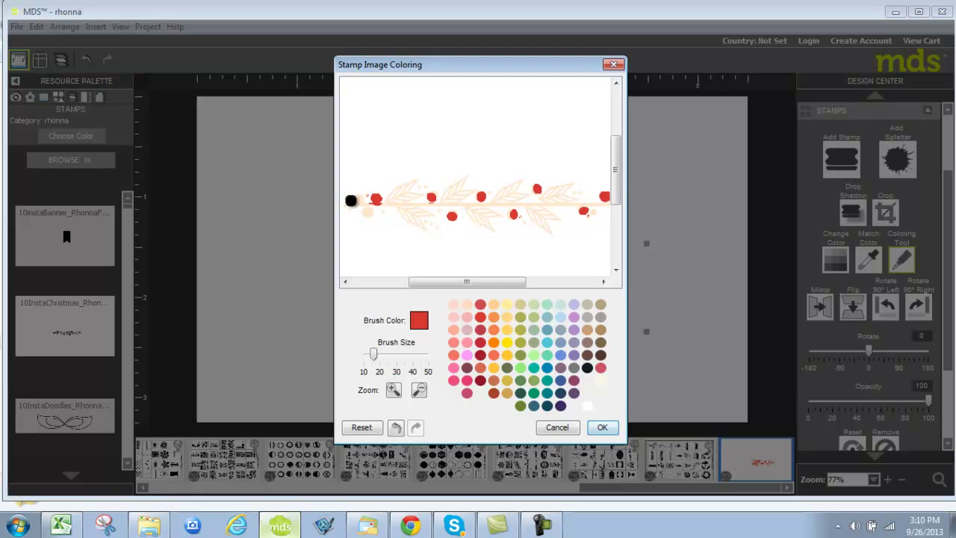
click(353, 200)
Paint the leaves and stem dark green and apply the colouring.
click(521, 393)
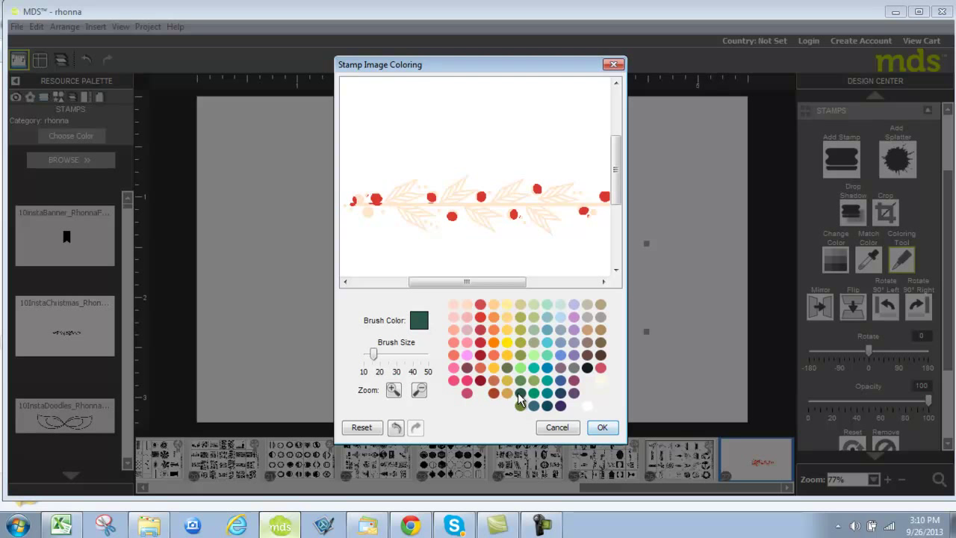
mouse_move(396, 206)
mouse_down()
mouse_move(418, 211)
mouse_move(427, 217)
mouse_move(422, 225)
mouse_move(407, 202)
mouse_move(408, 185)
mouse_move(392, 195)
mouse_move(432, 191)
mouse_move(413, 173)
mouse_move(424, 190)
mouse_move(477, 183)
mouse_move(458, 200)
mouse_move(500, 230)
mouse_move(478, 212)
mouse_move(491, 213)
mouse_move(448, 217)
mouse_move(503, 223)
mouse_move(501, 187)
mouse_move(539, 199)
mouse_move(543, 241)
mouse_move(551, 203)
mouse_up()
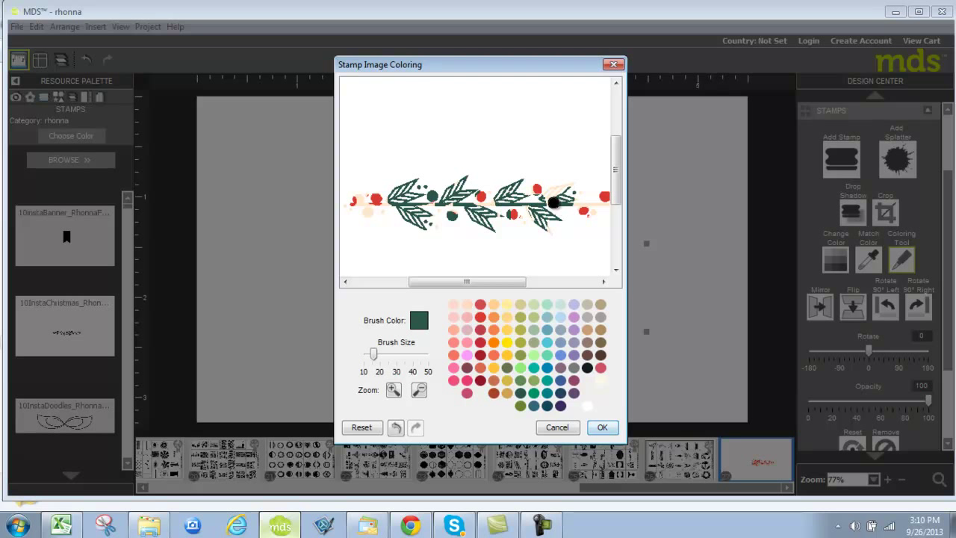
click(603, 427)
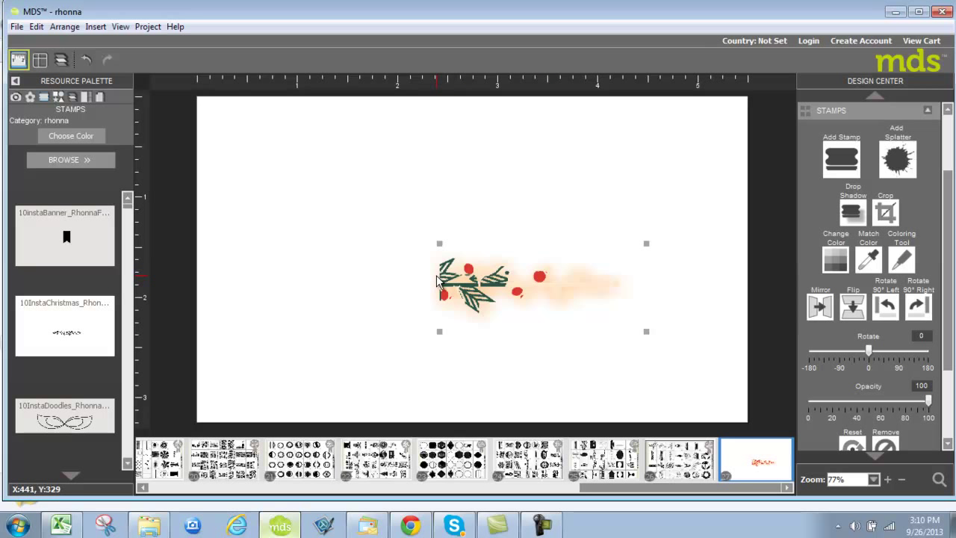
Mirror and flip the stamp, trying a 90° rotation and back.
click(823, 309)
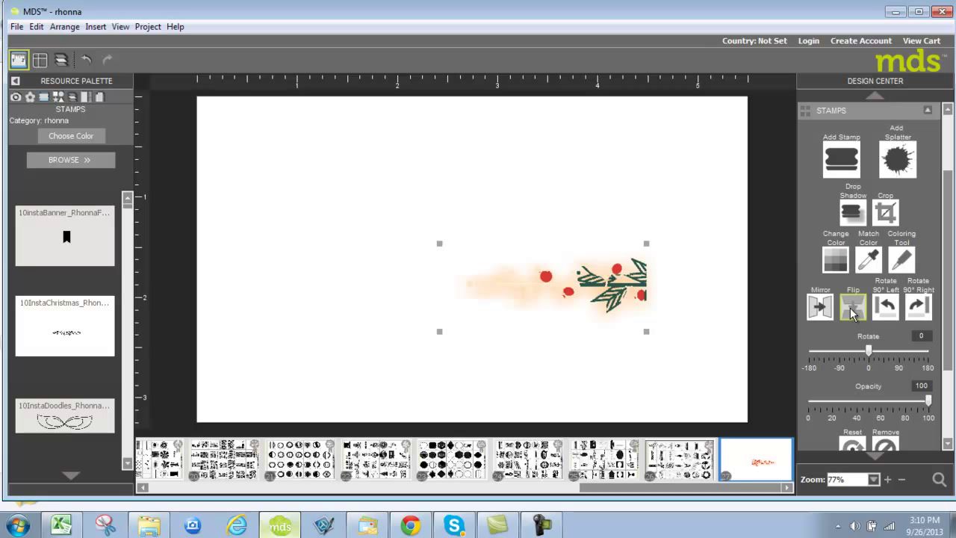
click(852, 306)
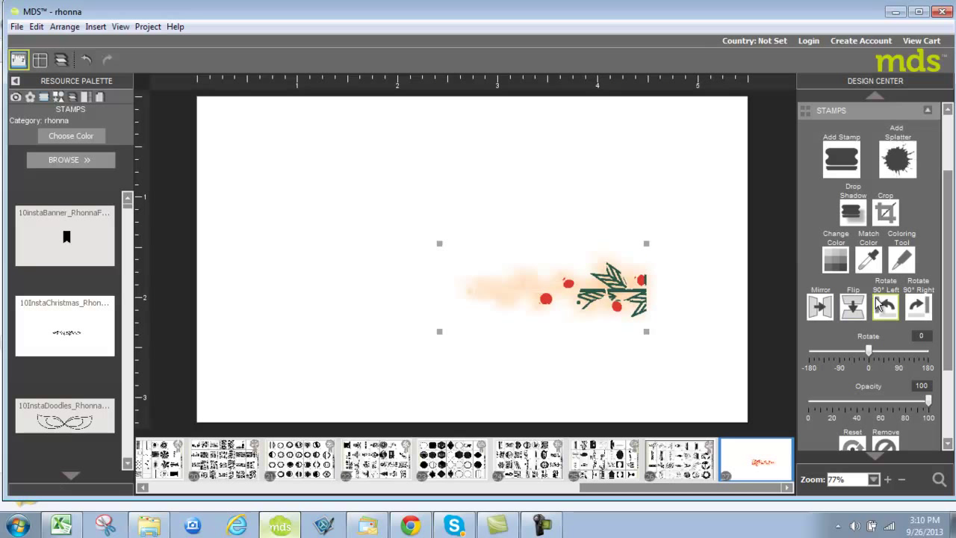
click(917, 304)
click(918, 303)
Tilt the stamp 14°, fade it to 26% opacity and move it top-right.
key(Return)
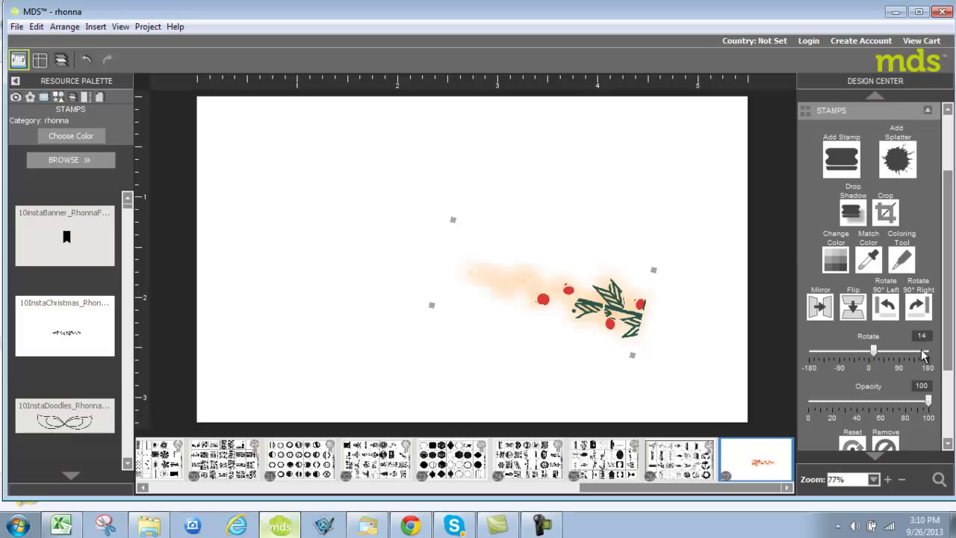
drag(928, 403, 839, 407)
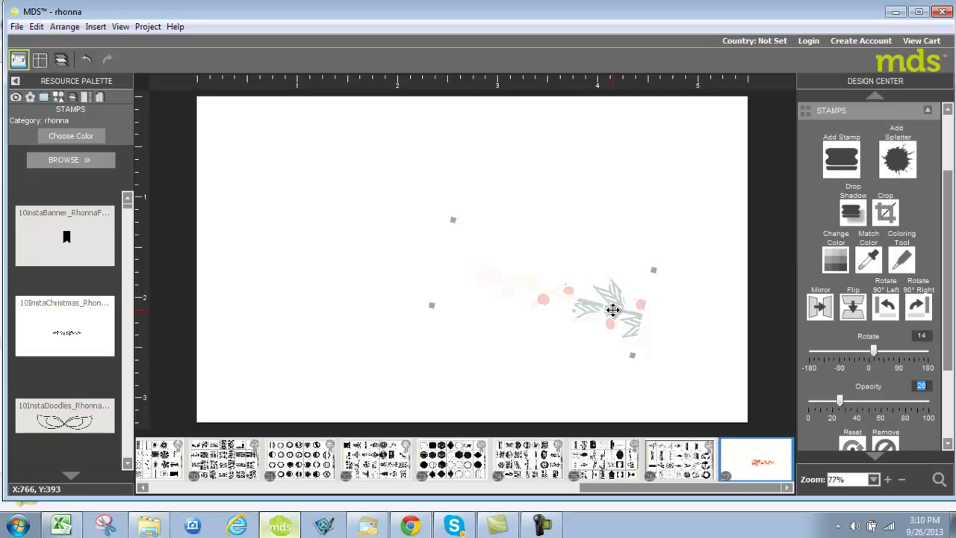
drag(614, 311, 728, 163)
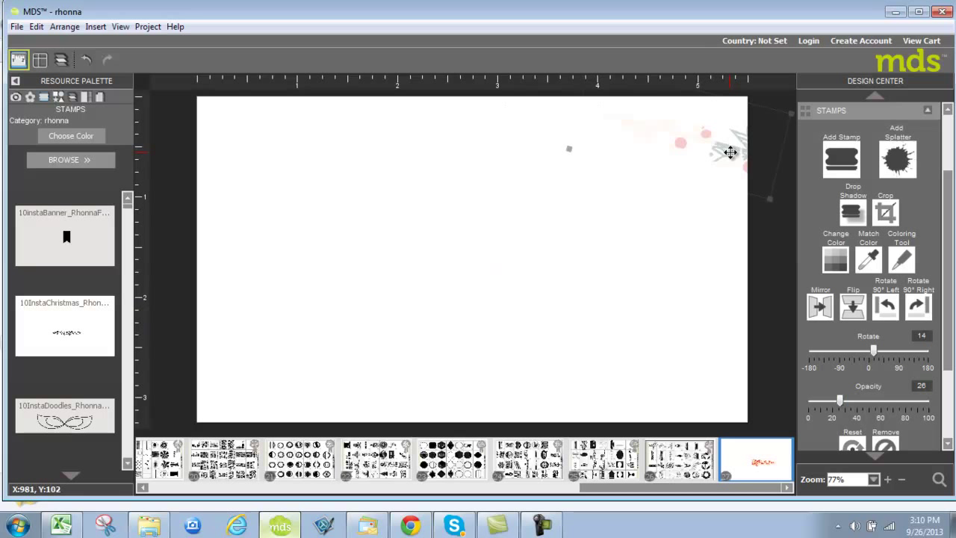
Drag the dogbone punch onto mid-page and edge it with a lilac mat.
click(54, 100)
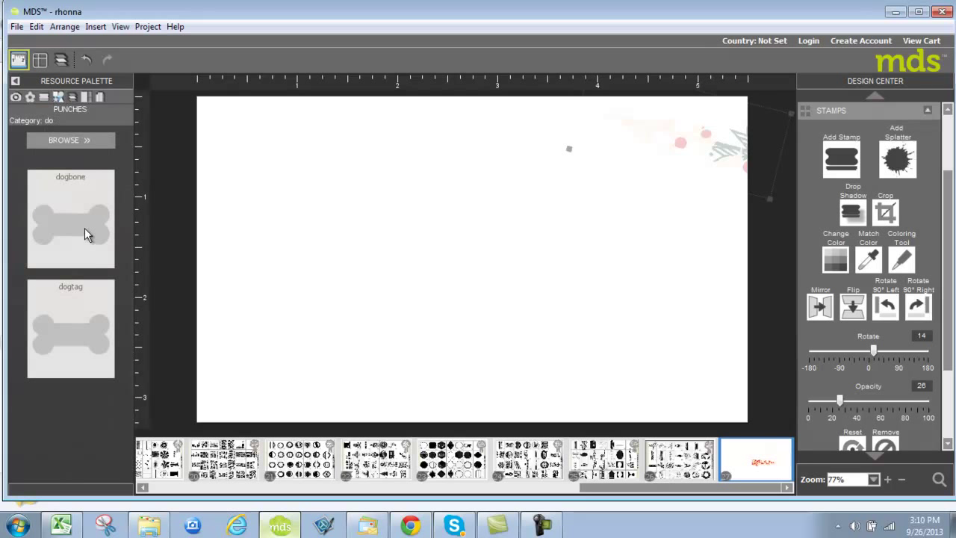
drag(85, 233, 467, 237)
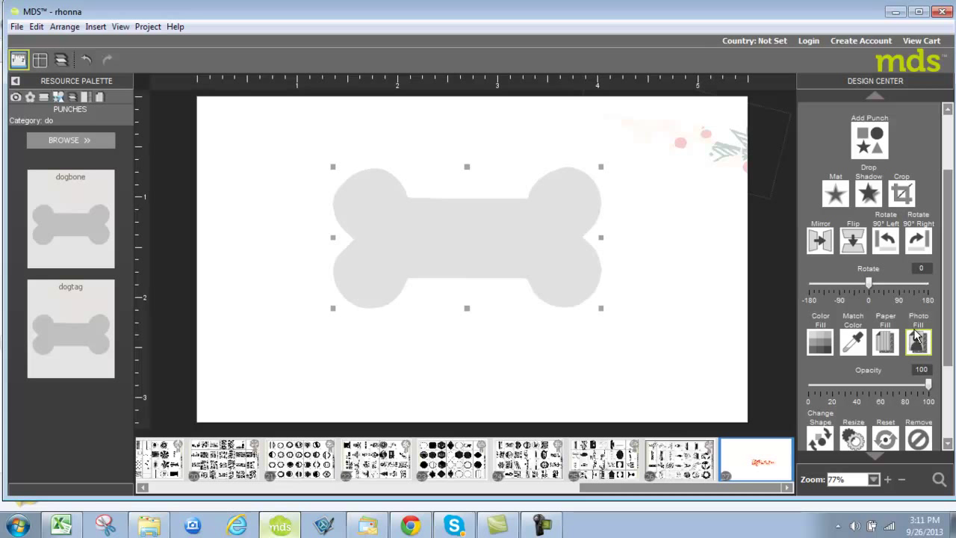
click(838, 194)
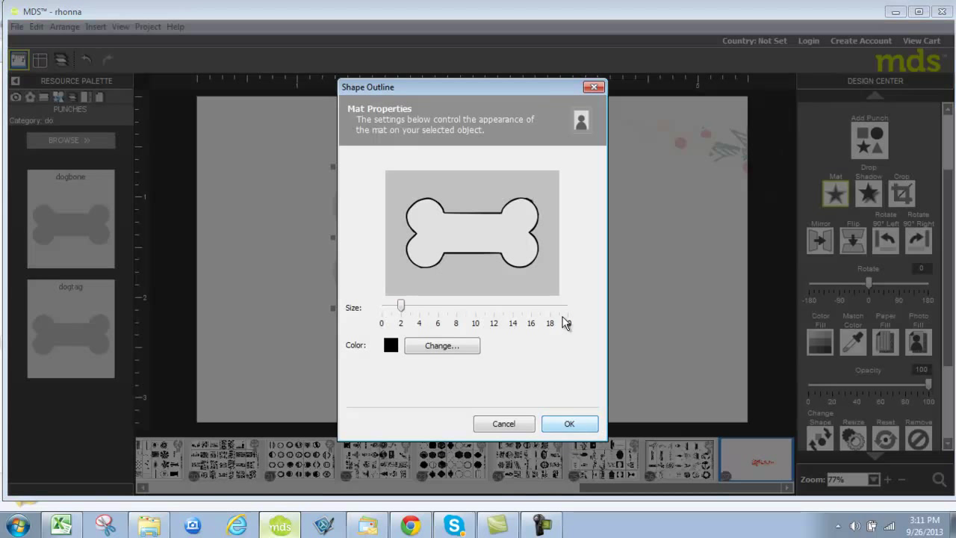
click(432, 344)
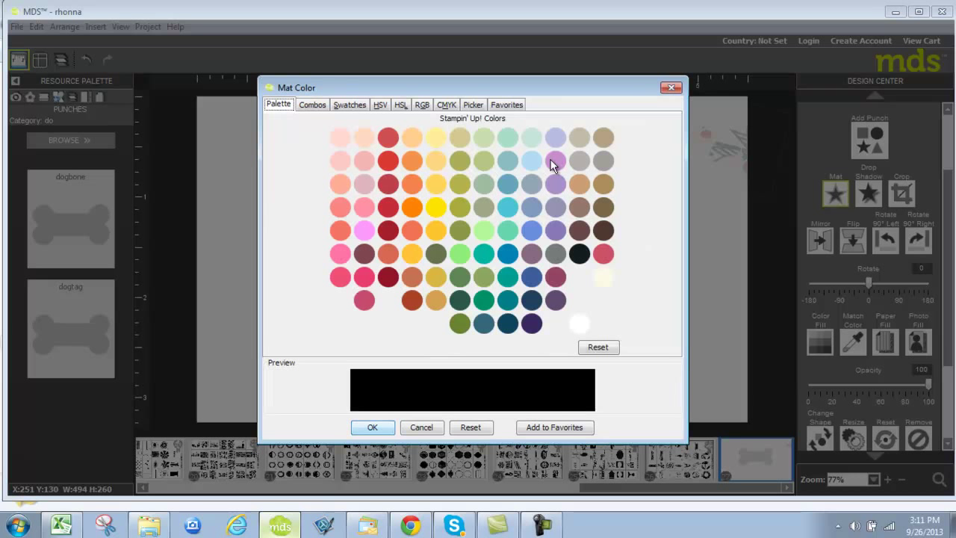
click(552, 164)
click(384, 430)
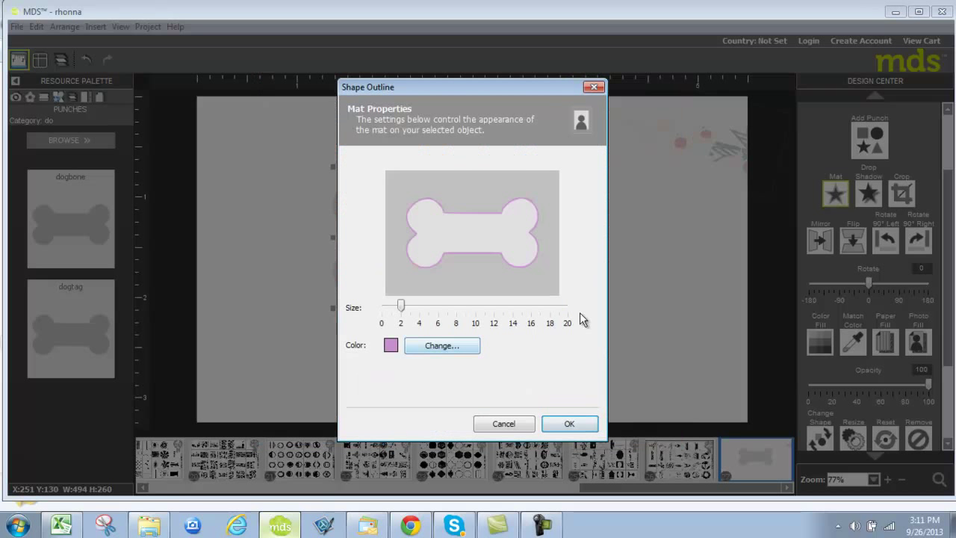
click(559, 423)
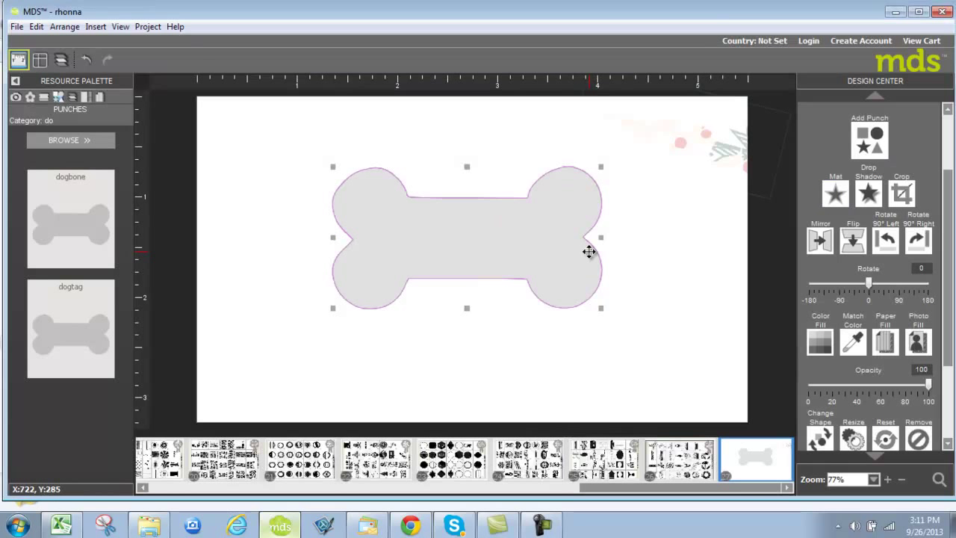
Give the dog-bone punch a drop shadow with blur -15 and a darker -83% opacity.
click(868, 193)
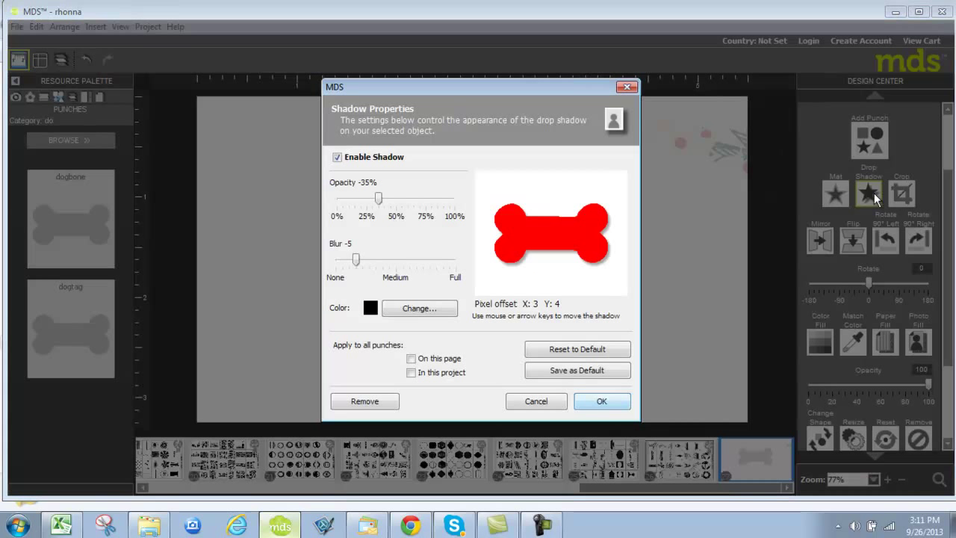
drag(355, 260, 422, 260)
drag(381, 197, 434, 197)
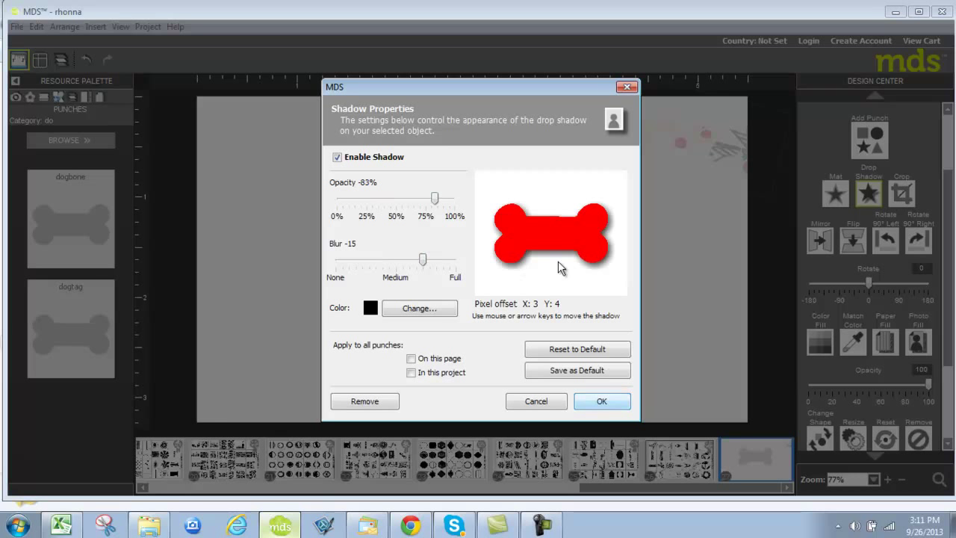
click(602, 400)
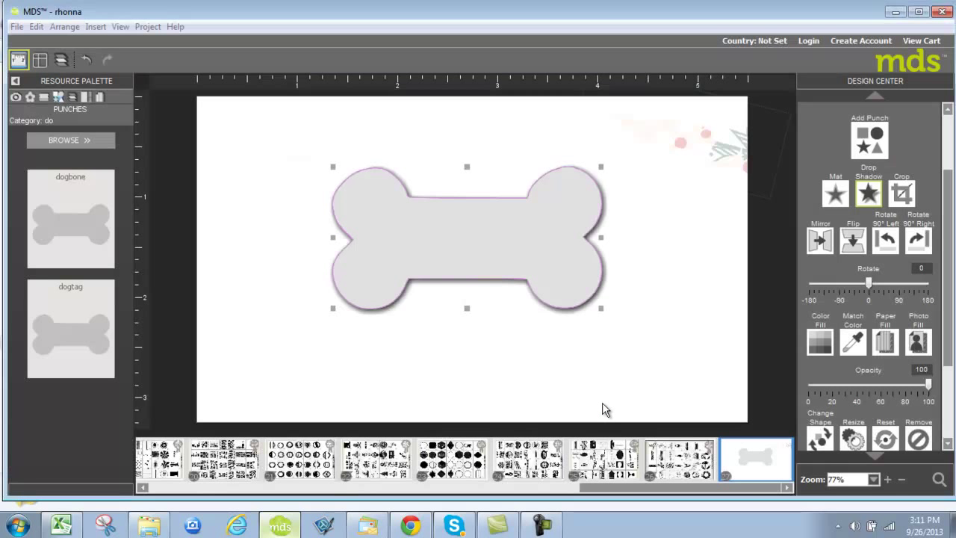
Try crop, flip and 90° rotations on the bone, leaving it uncropped and horizontal.
click(904, 193)
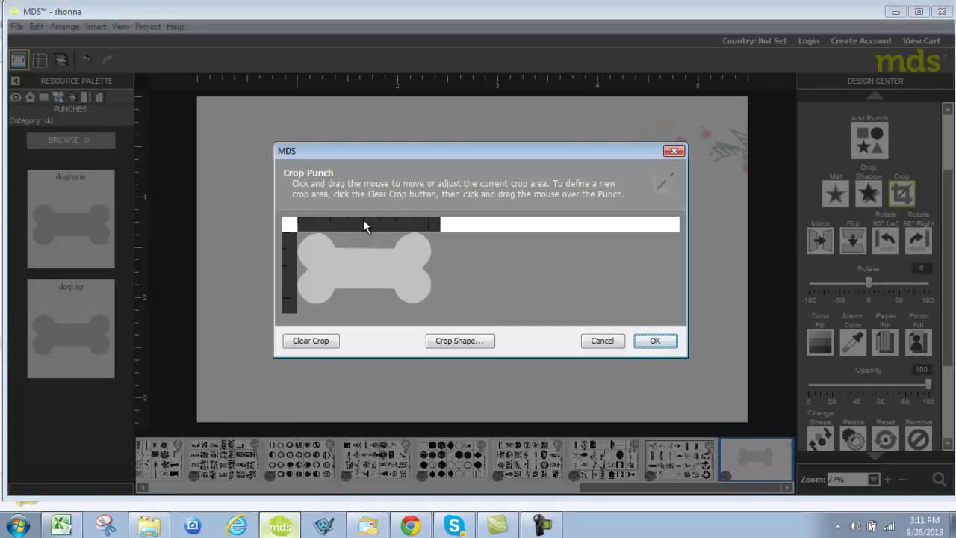
click(654, 340)
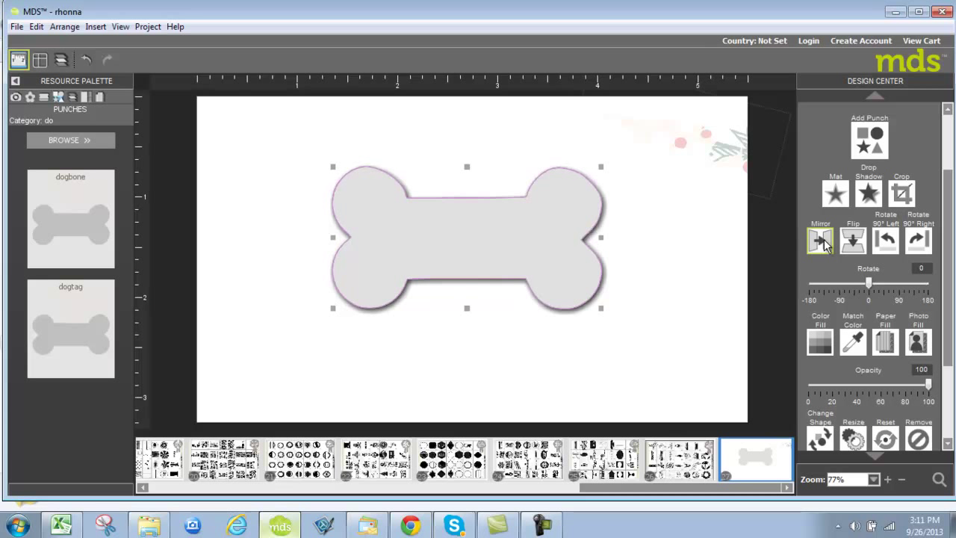
click(853, 239)
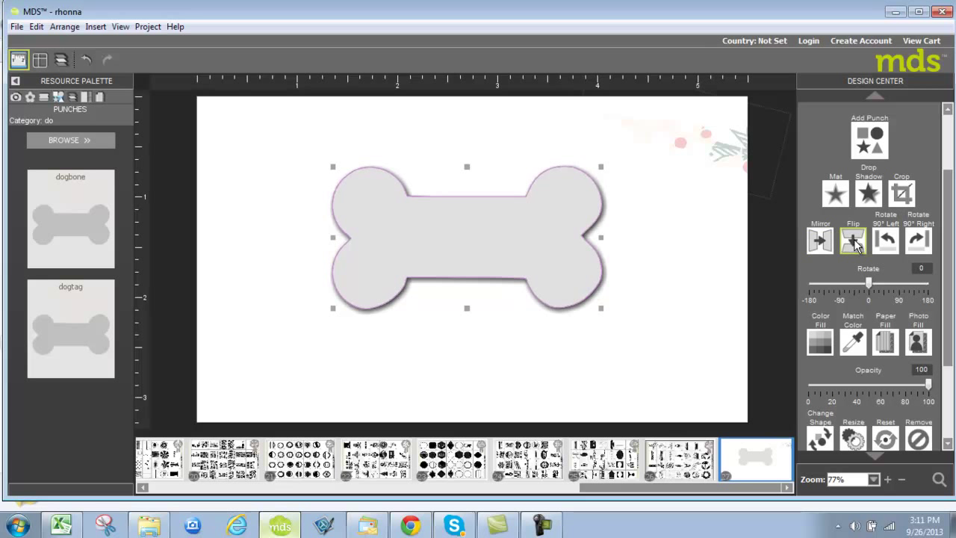
click(919, 239)
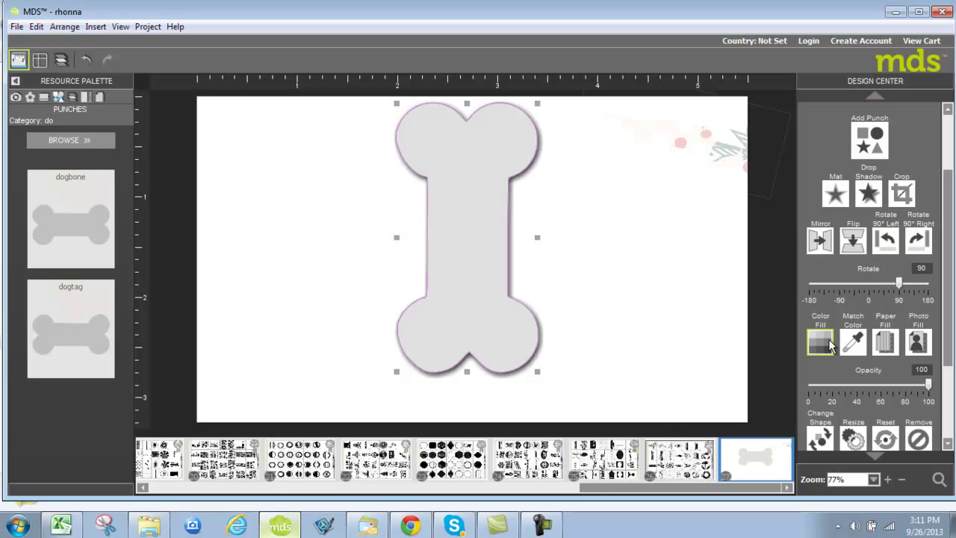
click(886, 246)
click(821, 341)
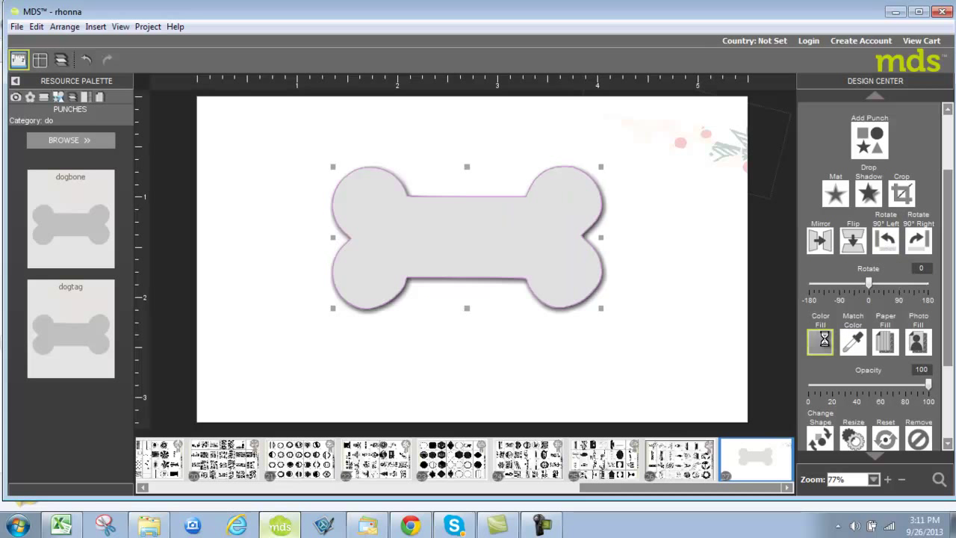
Fill the bone bright pink, then recolour it pale pink sampled from the floral splash.
click(378, 265)
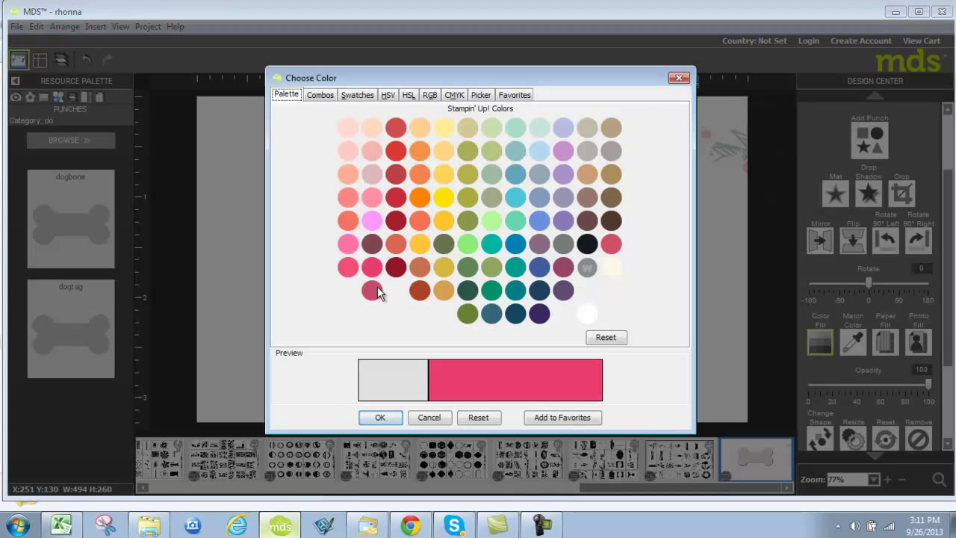
click(366, 421)
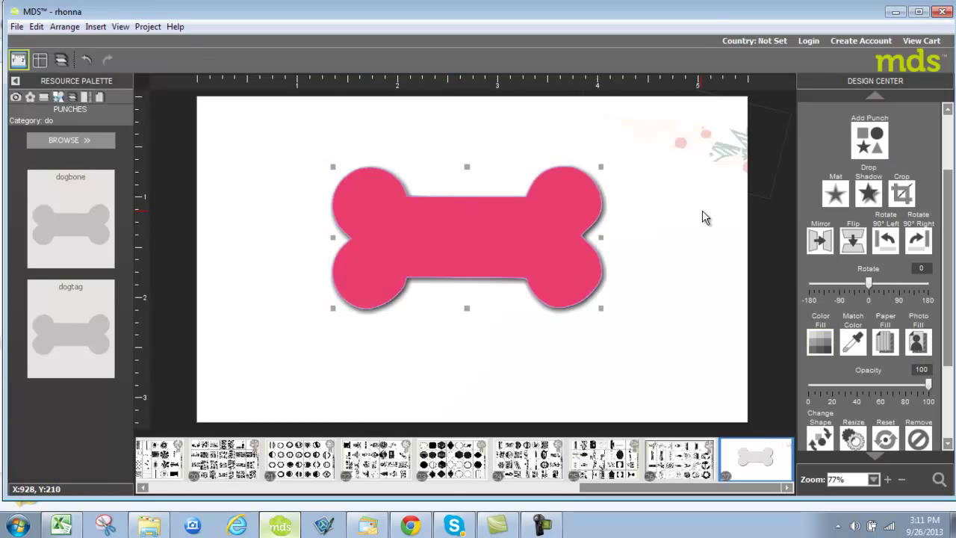
click(848, 344)
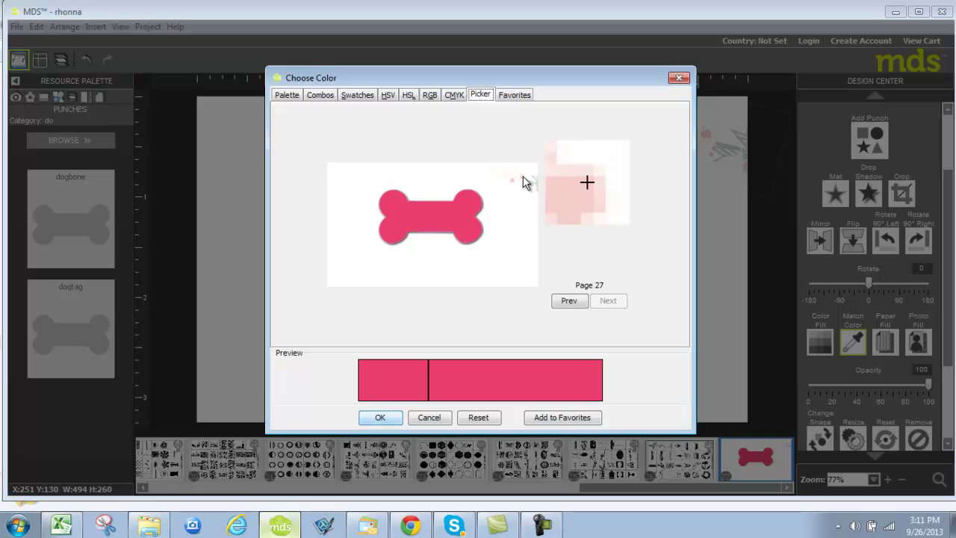
click(522, 177)
click(380, 418)
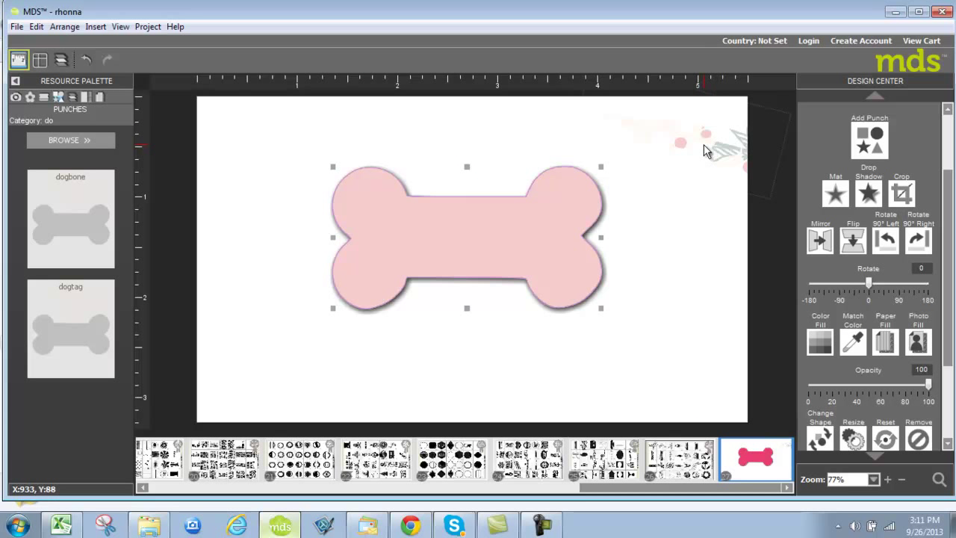
Fill the bone with 'Sunshine & Sprinkles - 10' paper and zoom the clouds smaller.
click(884, 342)
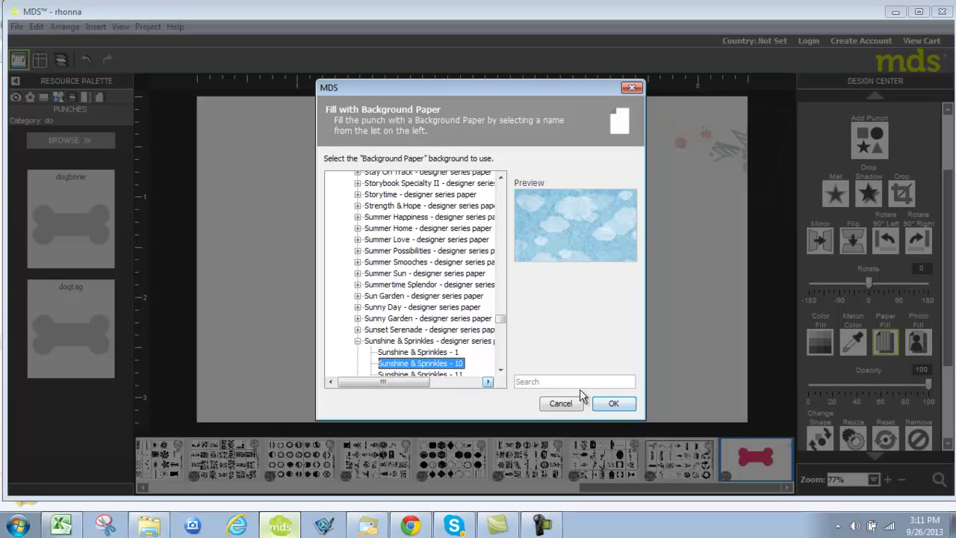
click(612, 404)
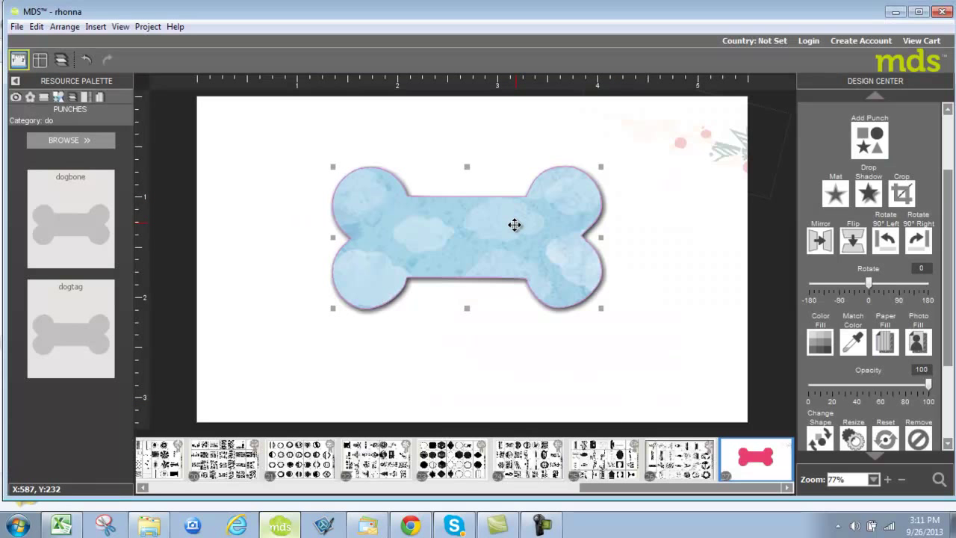
double_click(514, 225)
click(348, 357)
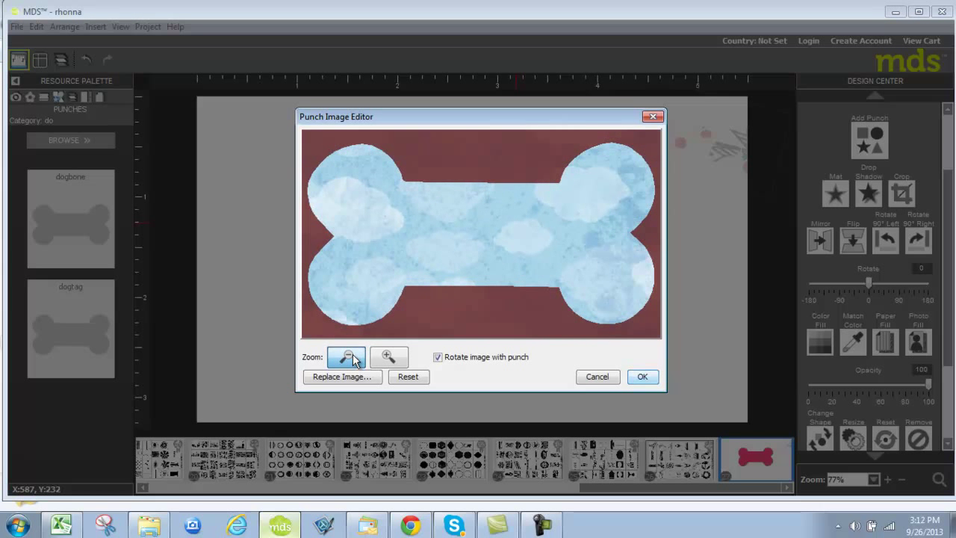
click(348, 357)
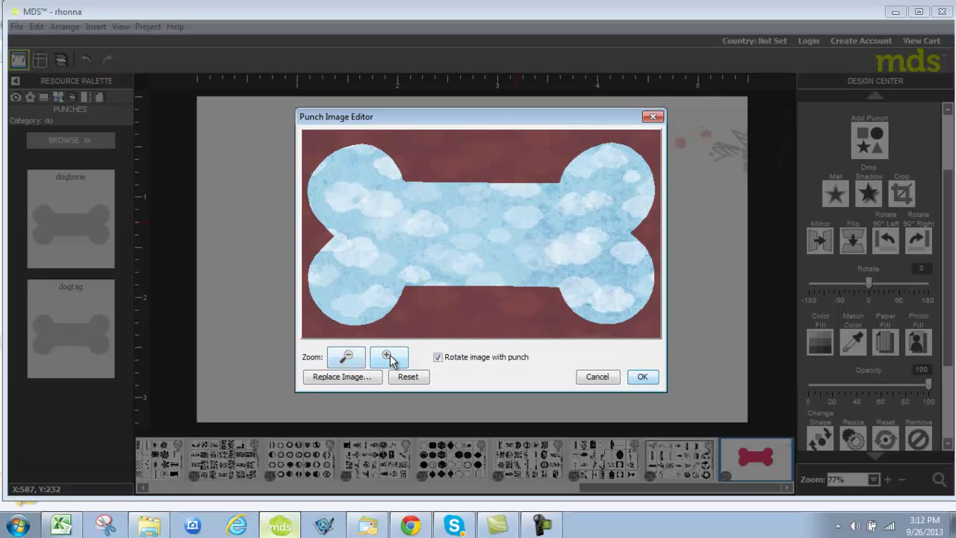
click(388, 358)
click(391, 359)
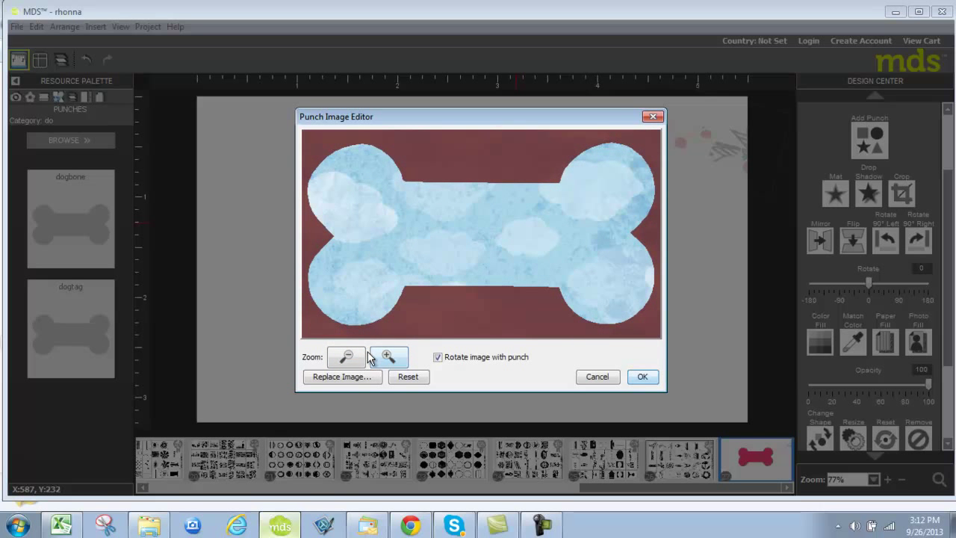
click(355, 359)
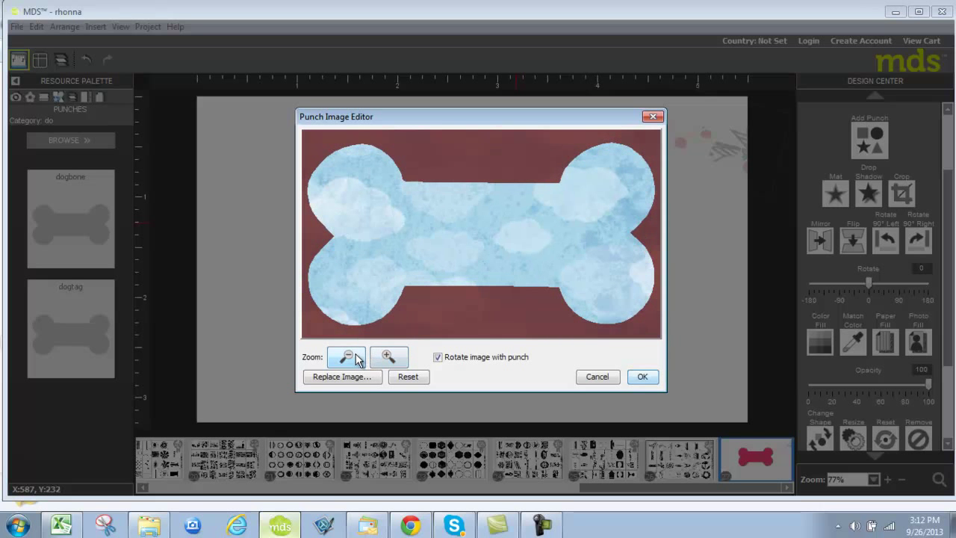
click(642, 377)
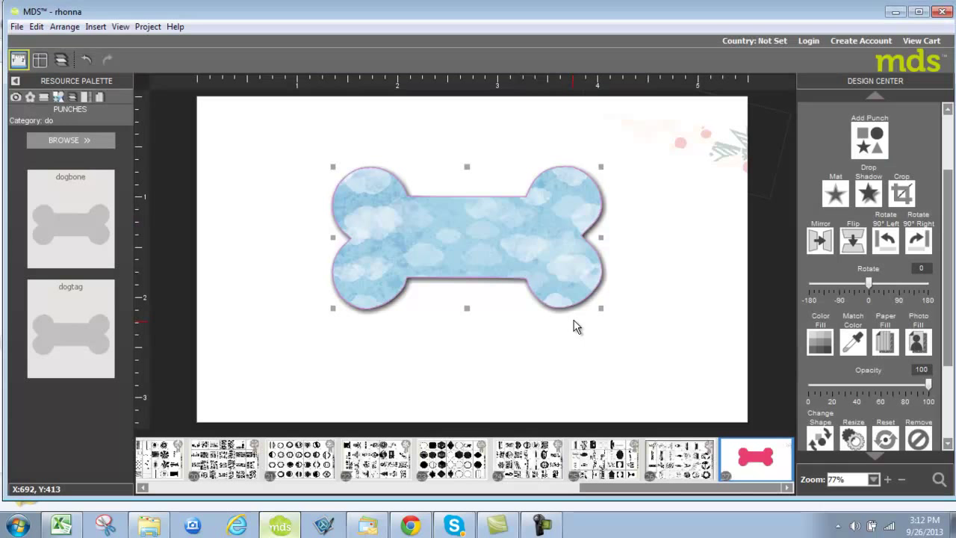
Start a photo fill for the bone and browse to My Documents > My Pictures.
click(918, 342)
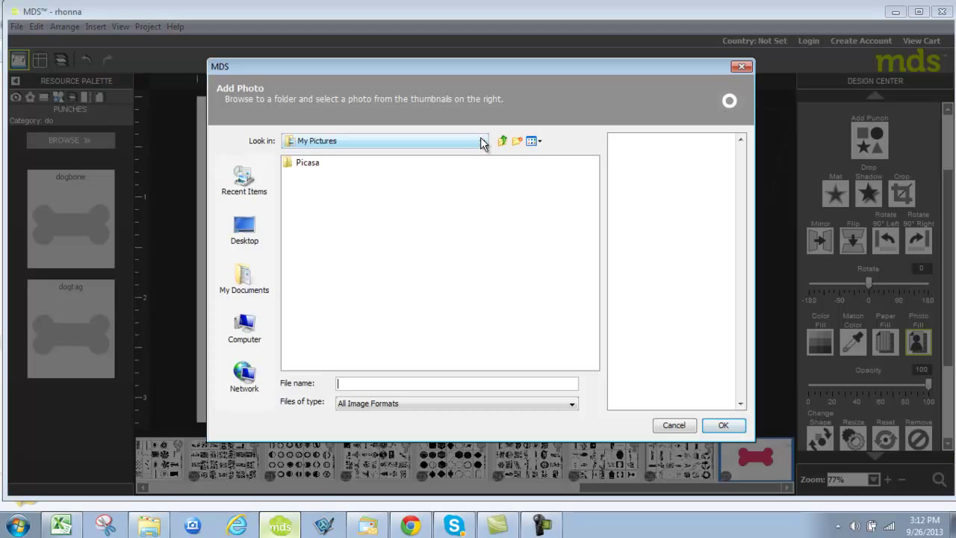
click(482, 143)
scroll(351, 190, up, 1)
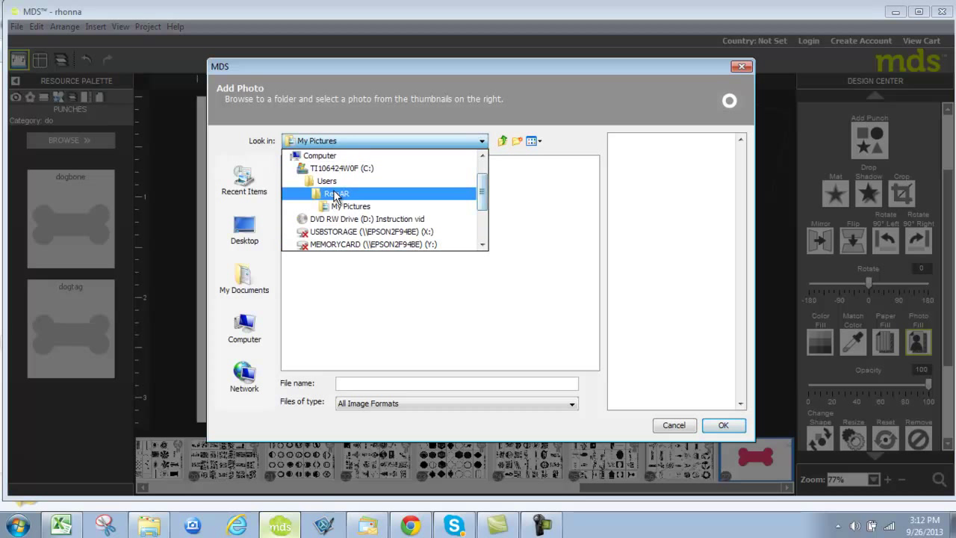
click(336, 194)
double_click(316, 265)
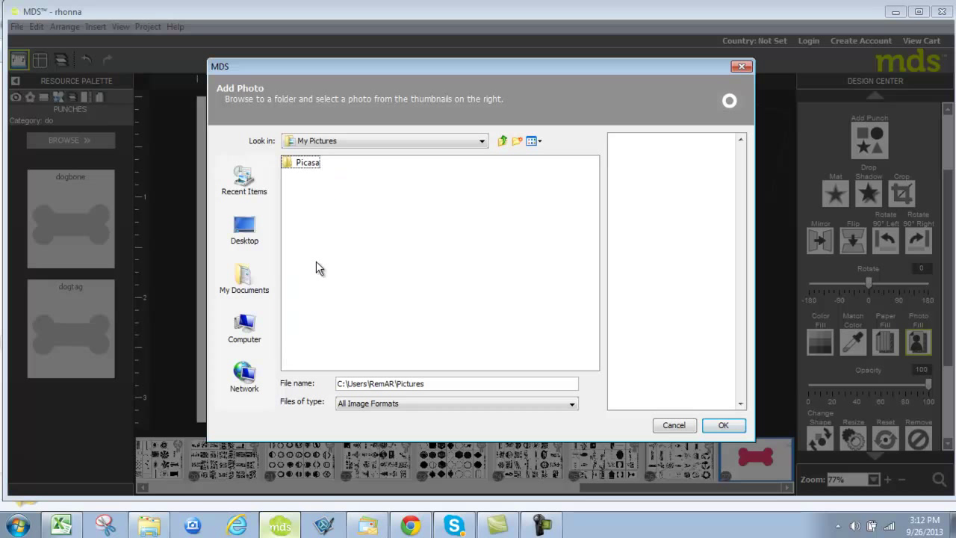
click(482, 142)
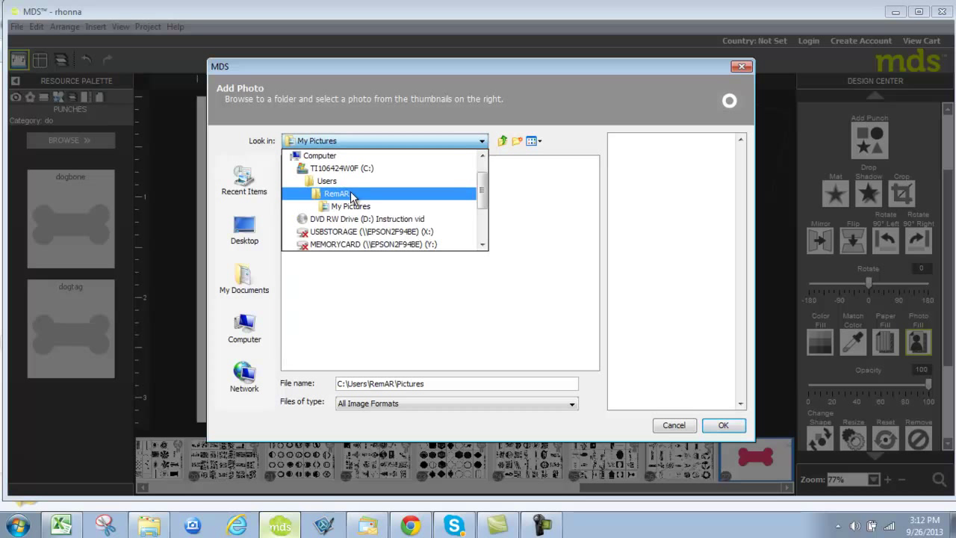
click(349, 196)
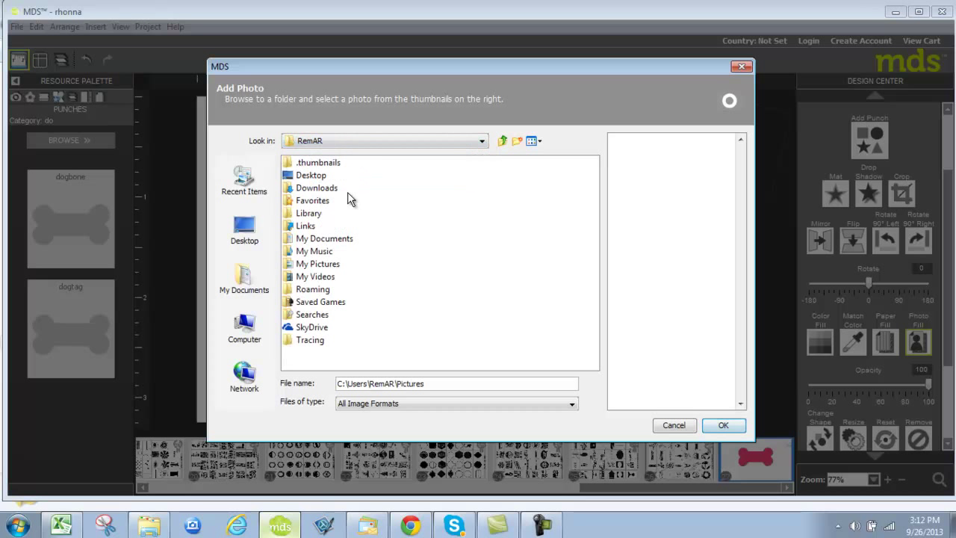
double_click(325, 239)
double_click(332, 228)
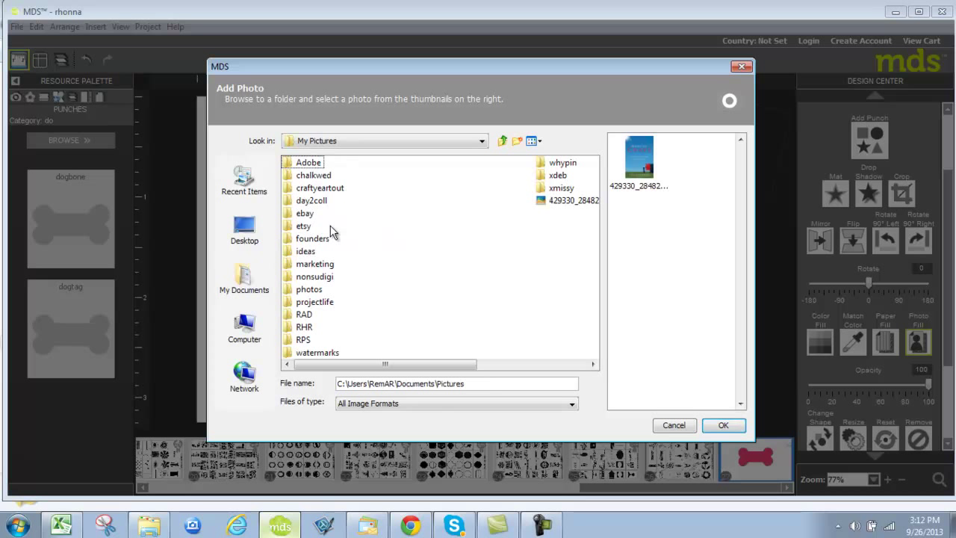
Open photos > BOYS2013 and choose 13.JPG, the two-dogs photo.
click(317, 291)
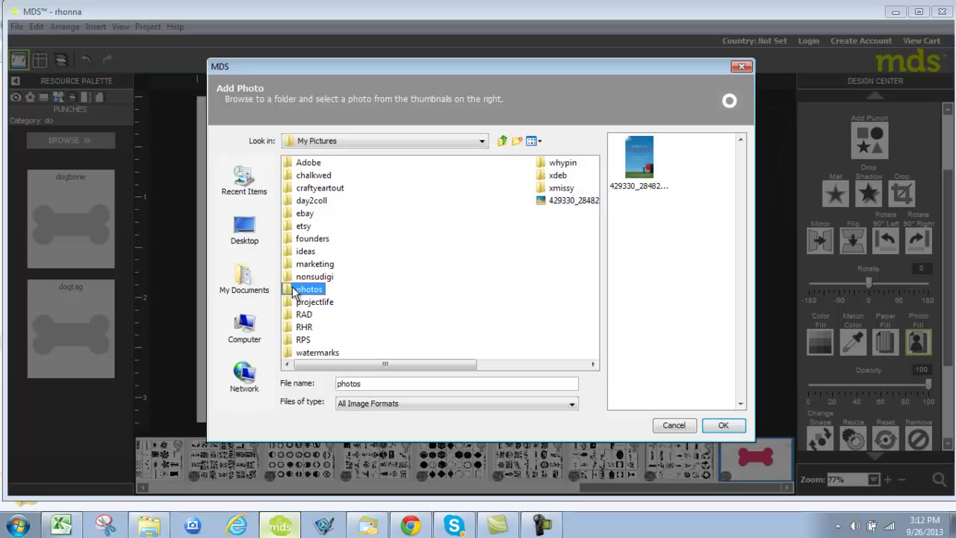
double_click(294, 290)
click(298, 241)
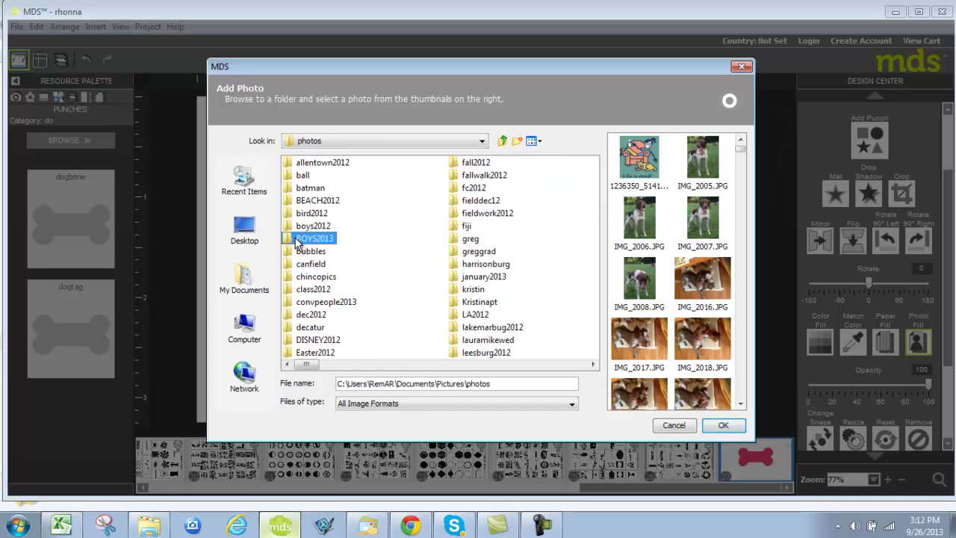
double_click(297, 238)
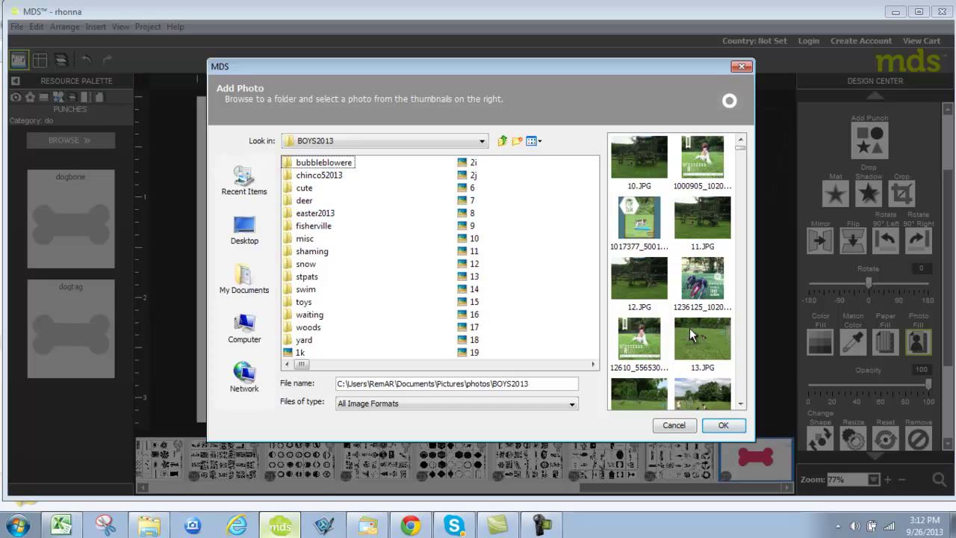
click(689, 332)
click(728, 426)
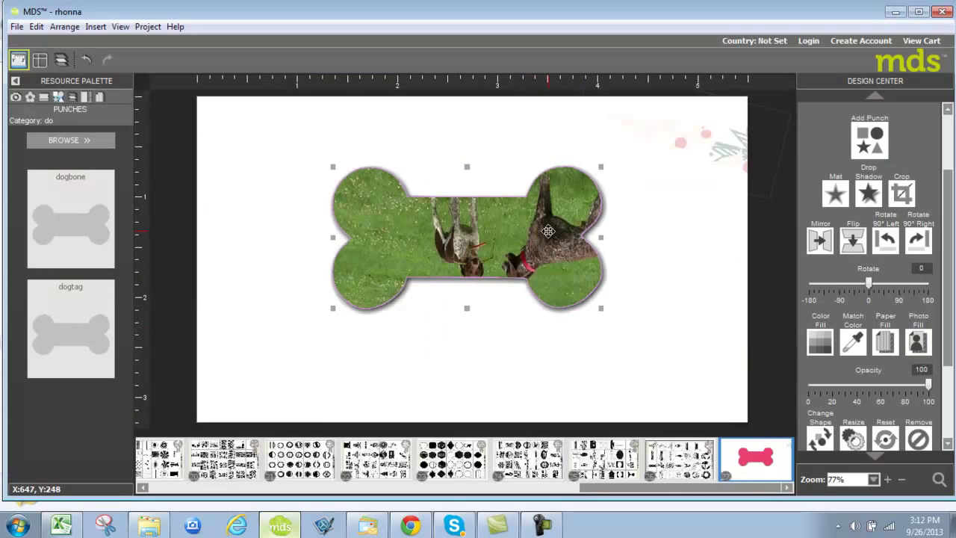
Reposition and rezoom the dog photo inside the bone, then confirm the fill.
mouse_move(545, 240)
mouse_down()
mouse_move(545, 224)
mouse_move(545, 248)
mouse_up()
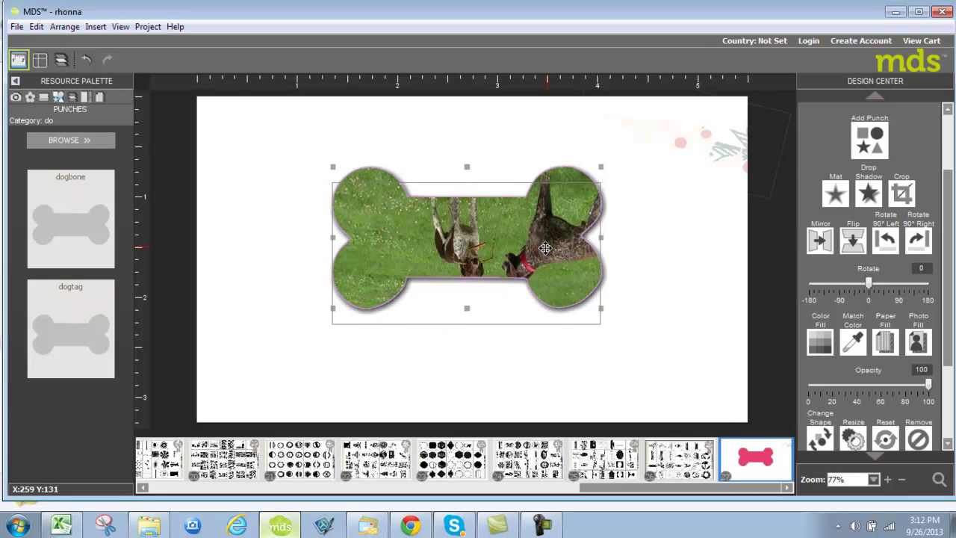
double_click(545, 248)
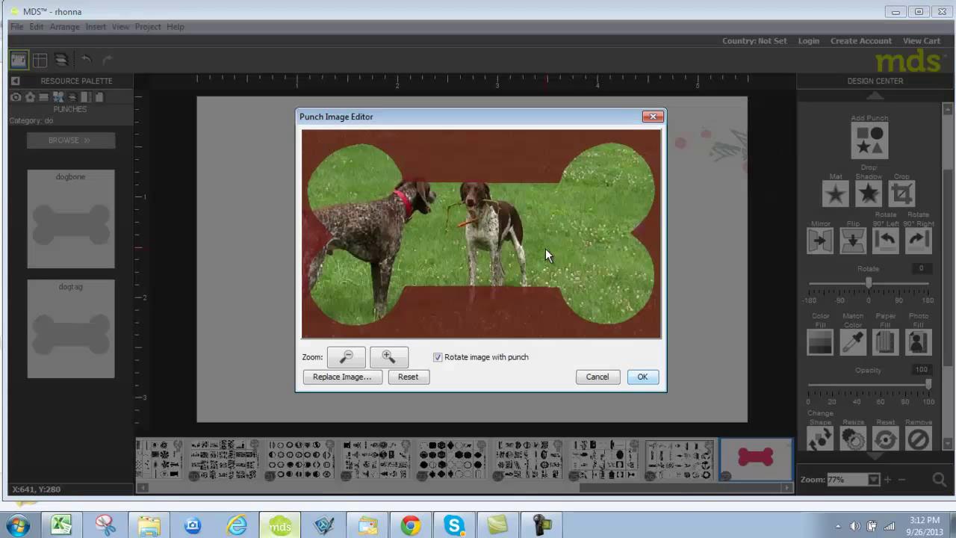
click(354, 358)
mouse_move(389, 261)
mouse_down()
mouse_move(449, 259)
mouse_move(399, 261)
mouse_up()
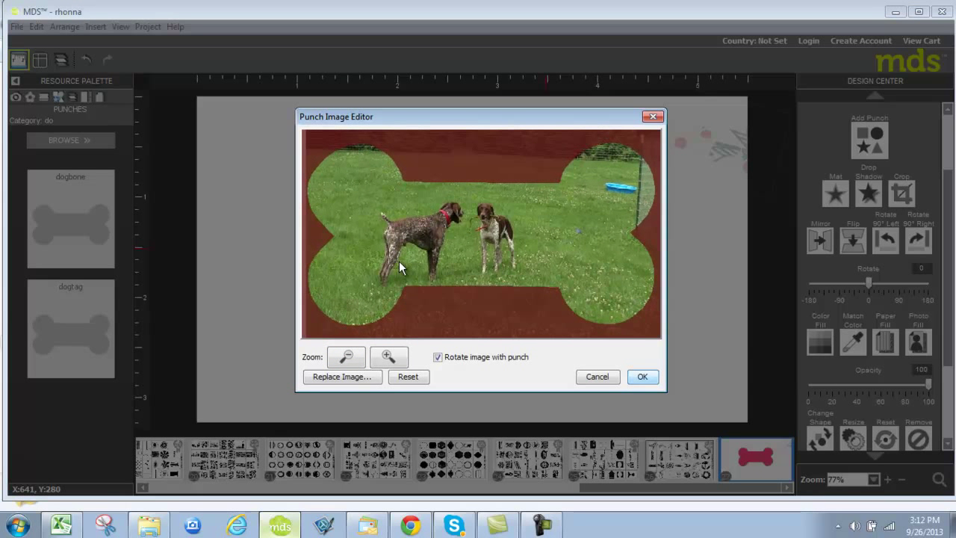
click(389, 357)
drag(458, 260, 454, 253)
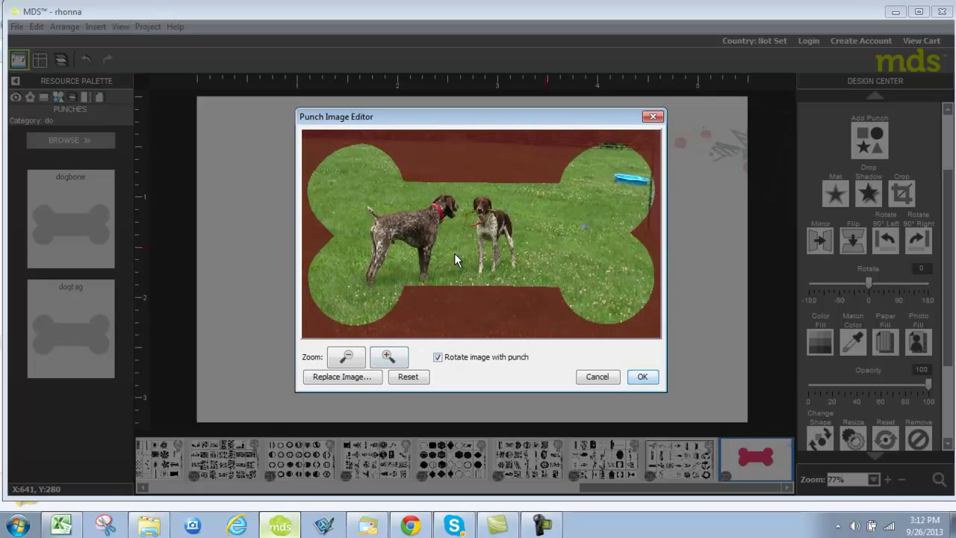
click(640, 377)
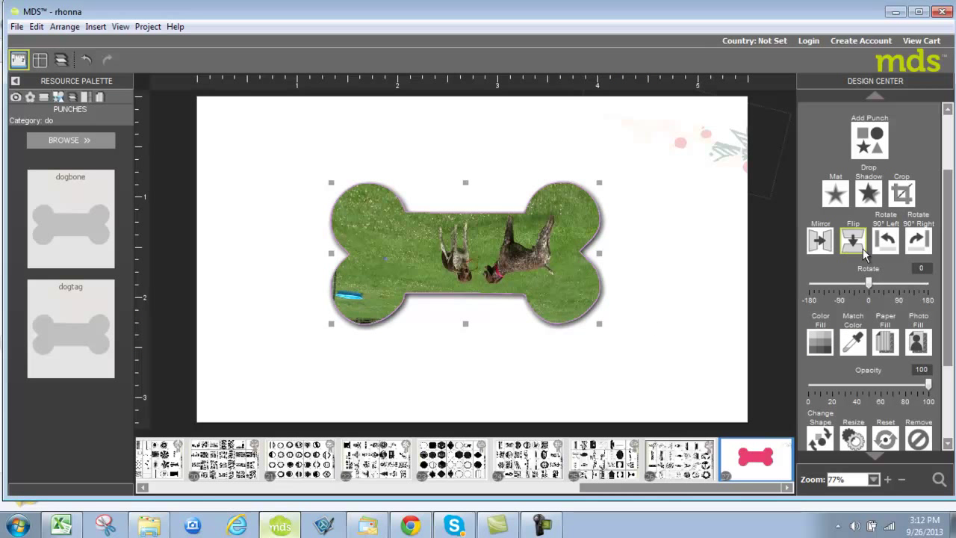
Rotate the bone to -180°, fade it to 83%, and place it partly off the top-right corner.
click(886, 239)
click(886, 239)
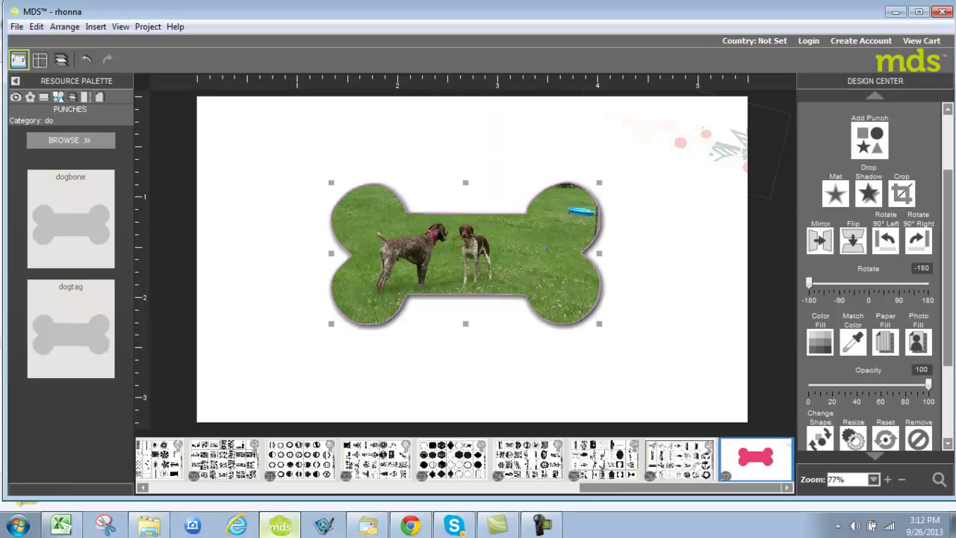
drag(932, 389, 909, 385)
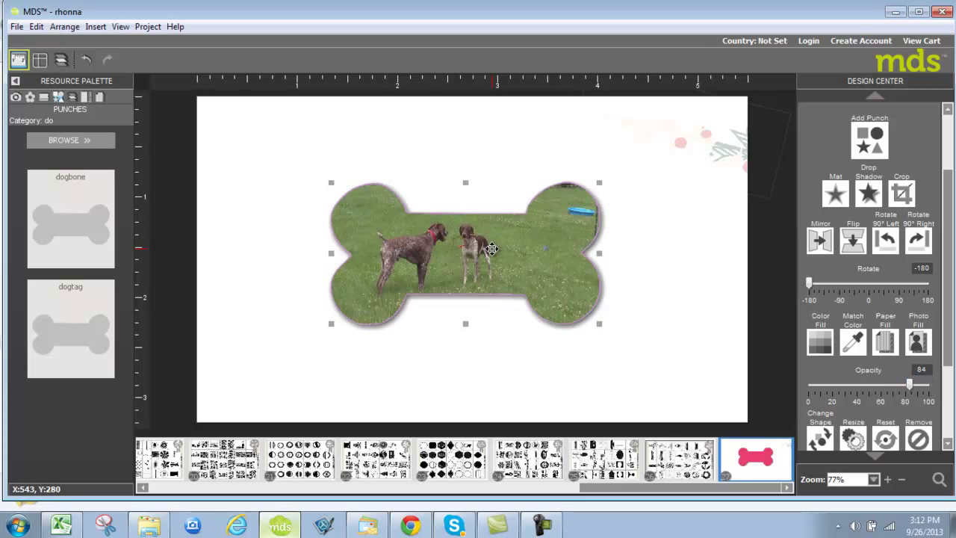
drag(492, 249, 762, 109)
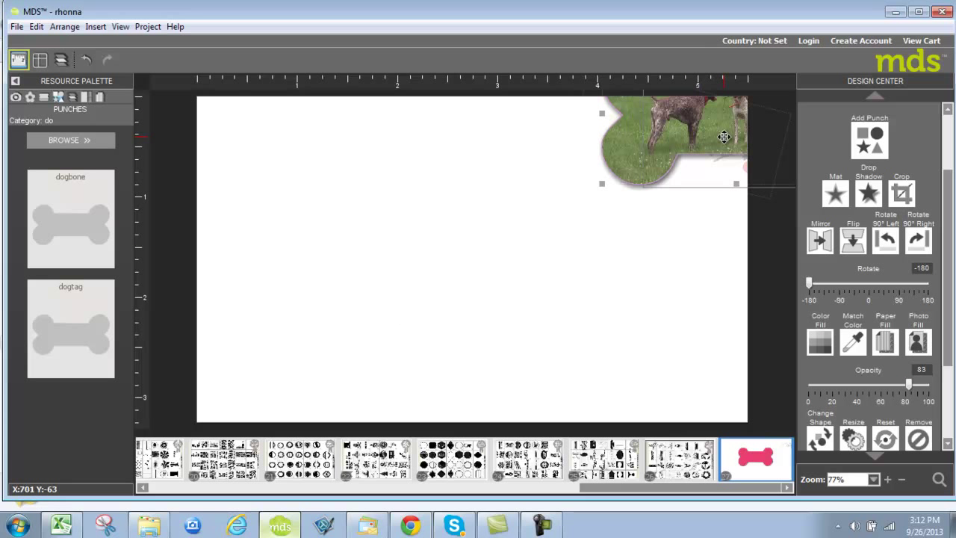
drag(723, 137, 765, 140)
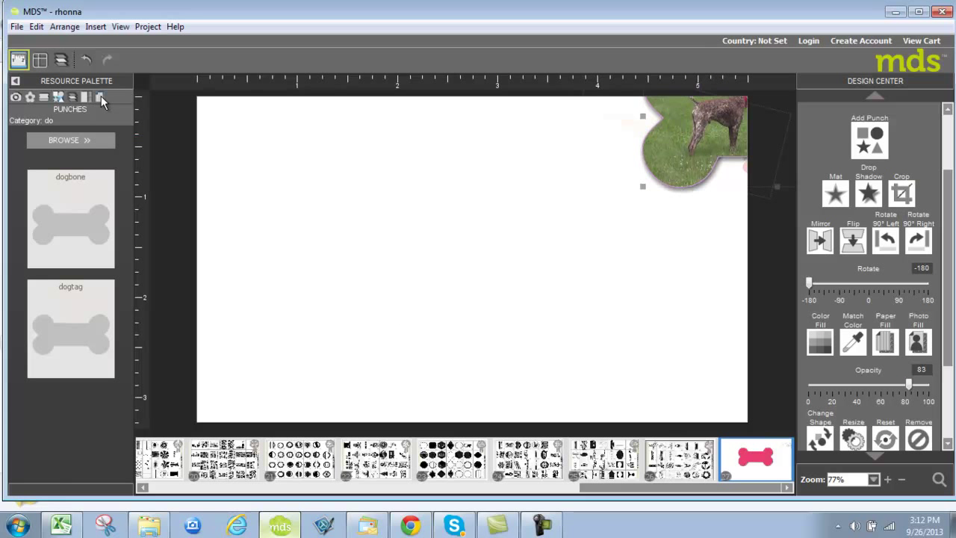
Load the DOGprints background papers, trying chevron 1 on the page and then undoing it.
click(100, 96)
click(74, 159)
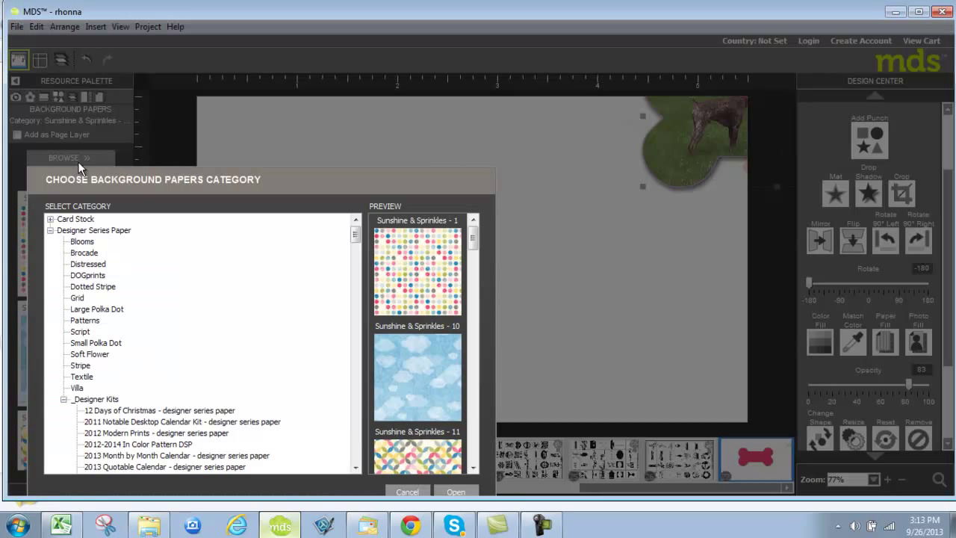
click(87, 276)
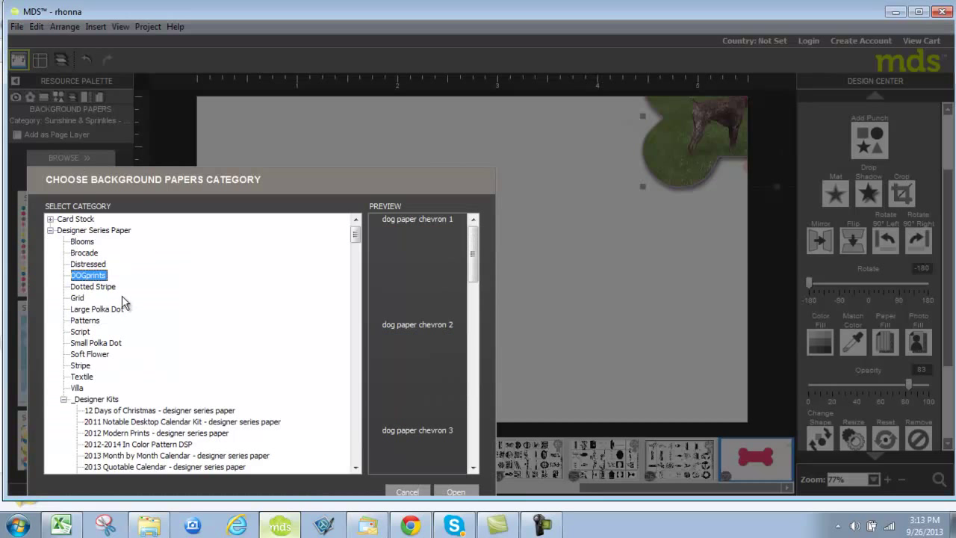
click(457, 492)
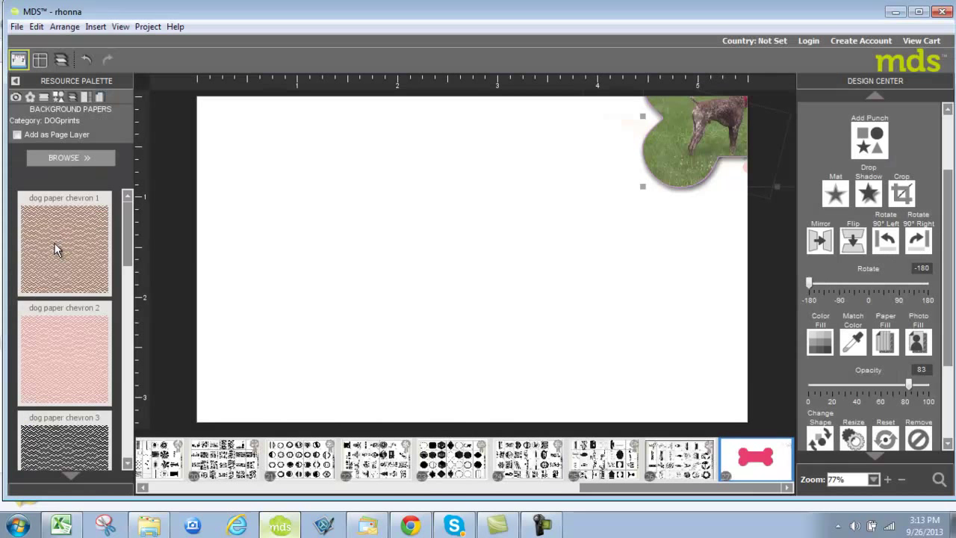
drag(55, 243, 447, 207)
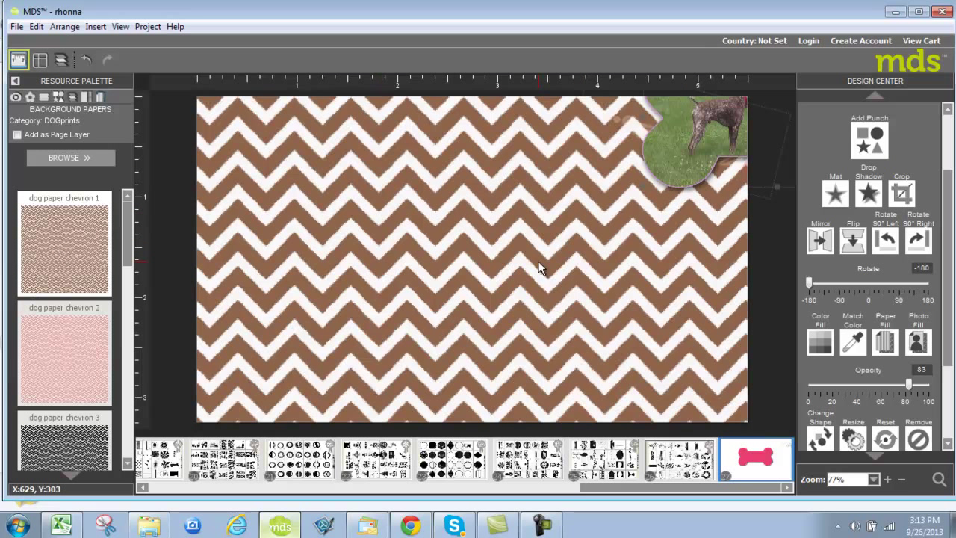
click(85, 59)
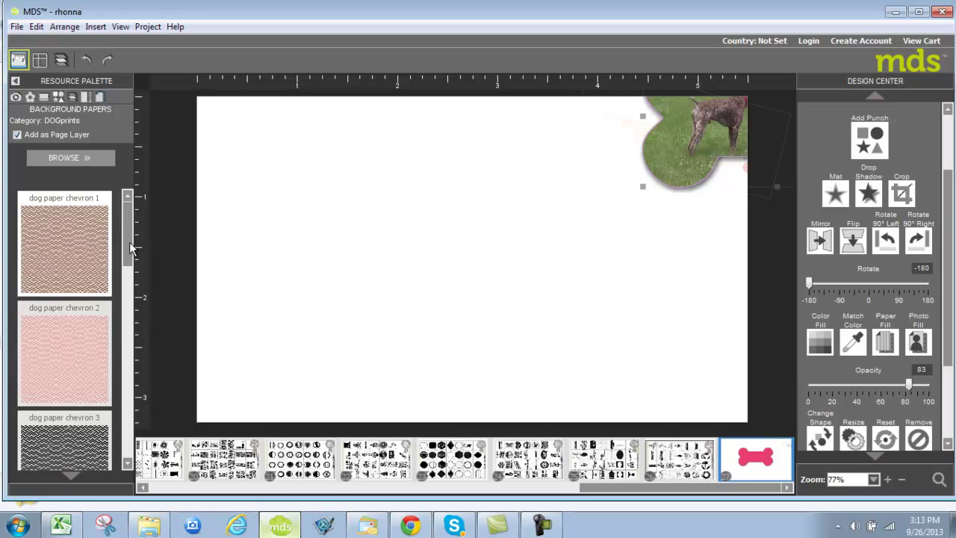
Drop 'dog paper hearts dots 1' from the Background Papers palette onto the page as a square layer.
drag(130, 248, 125, 346)
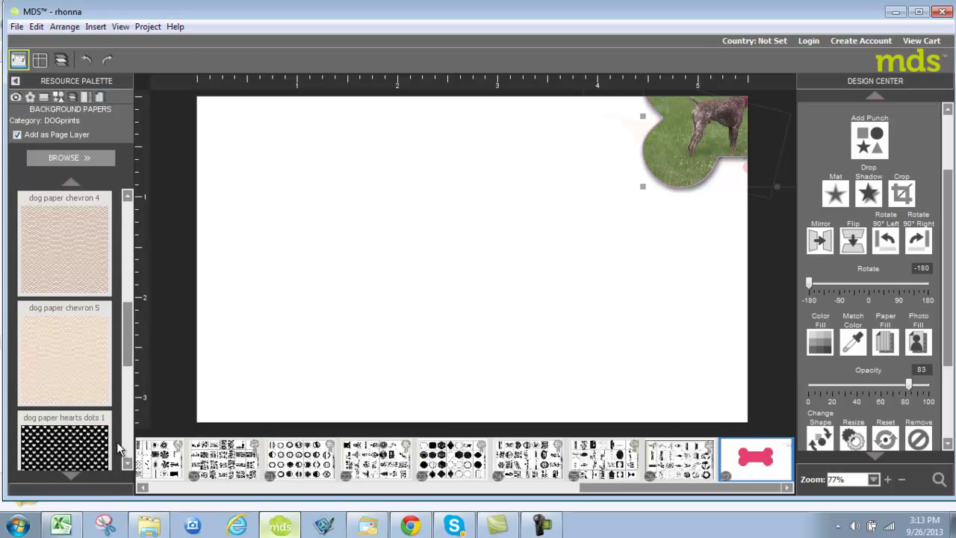
scroll(120, 442, down, 2)
drag(89, 247, 435, 263)
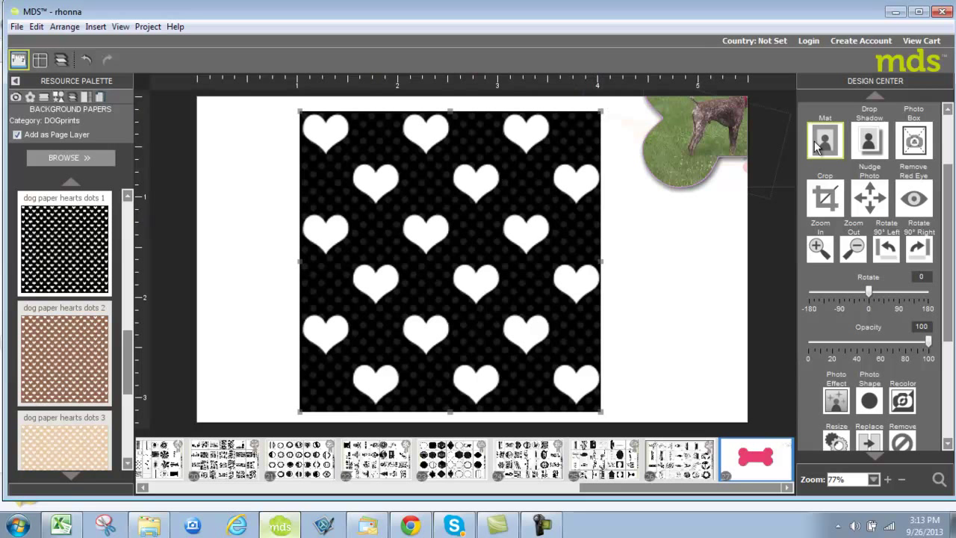
drag(947, 242, 948, 186)
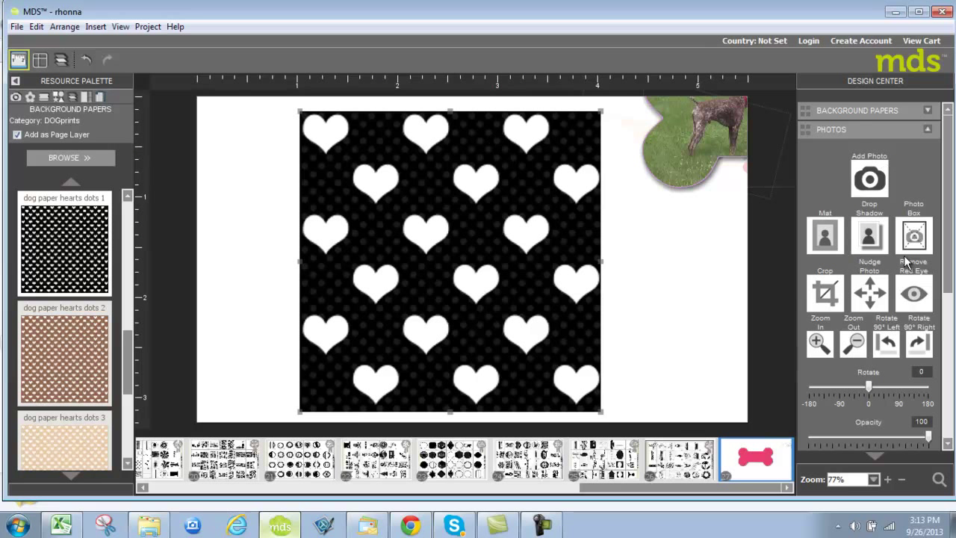
Give the hearts paper a thin dark teal mat border.
click(838, 235)
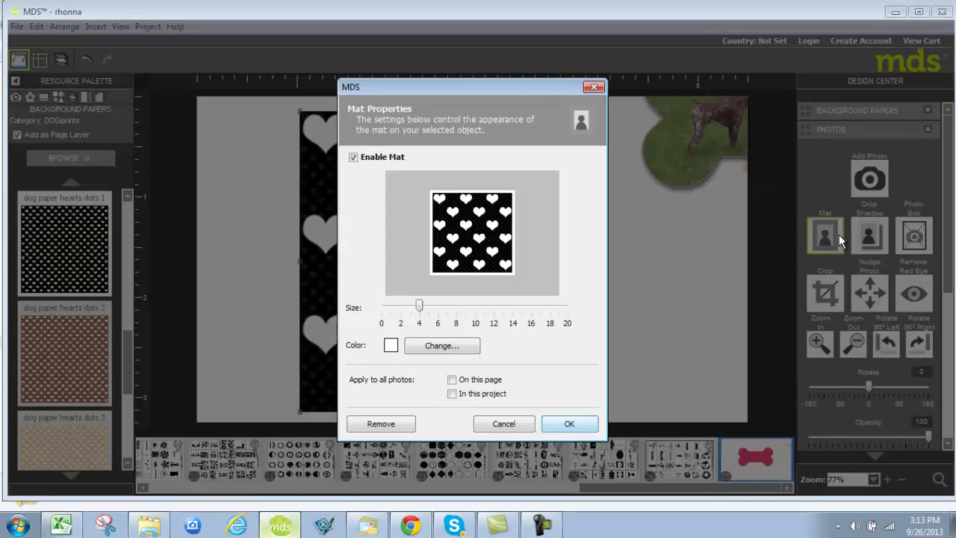
click(436, 343)
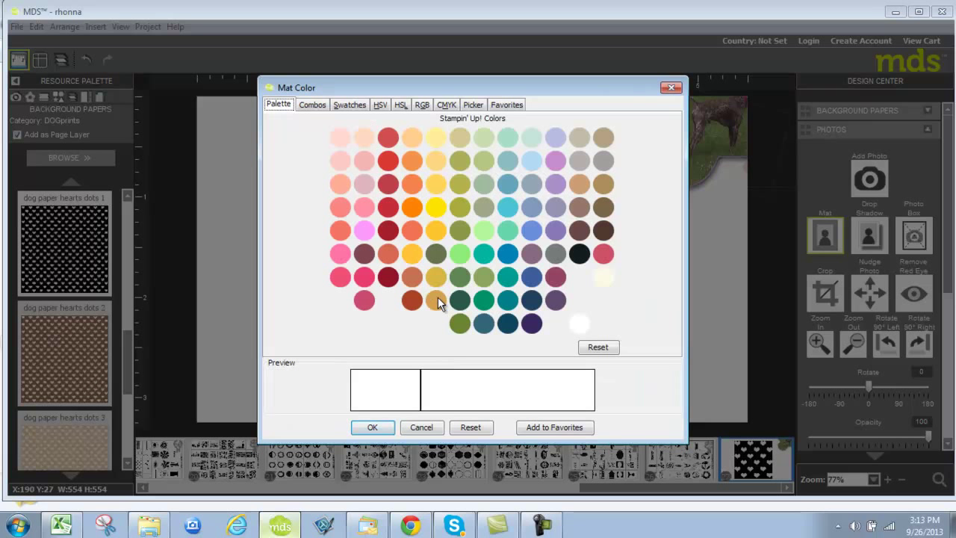
click(478, 323)
click(372, 426)
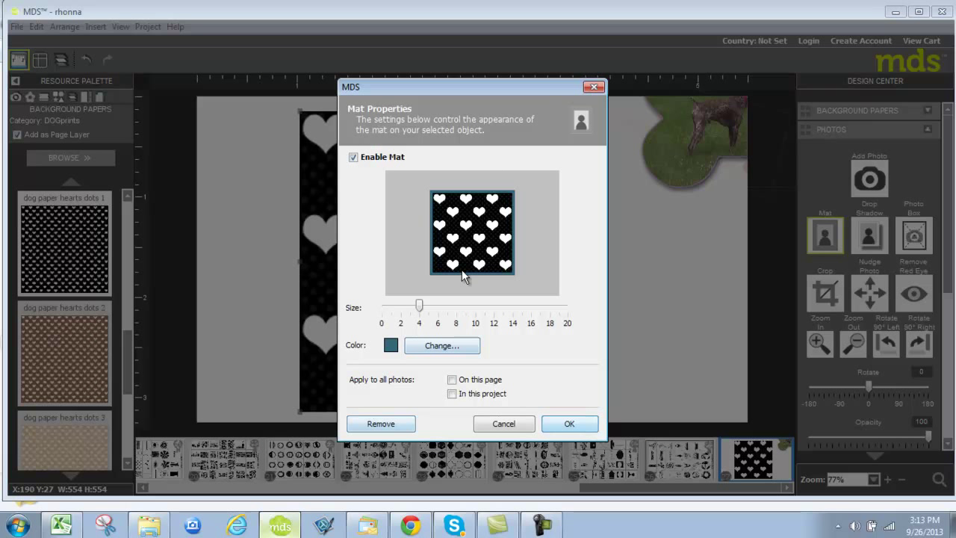
drag(418, 306, 465, 306)
click(570, 424)
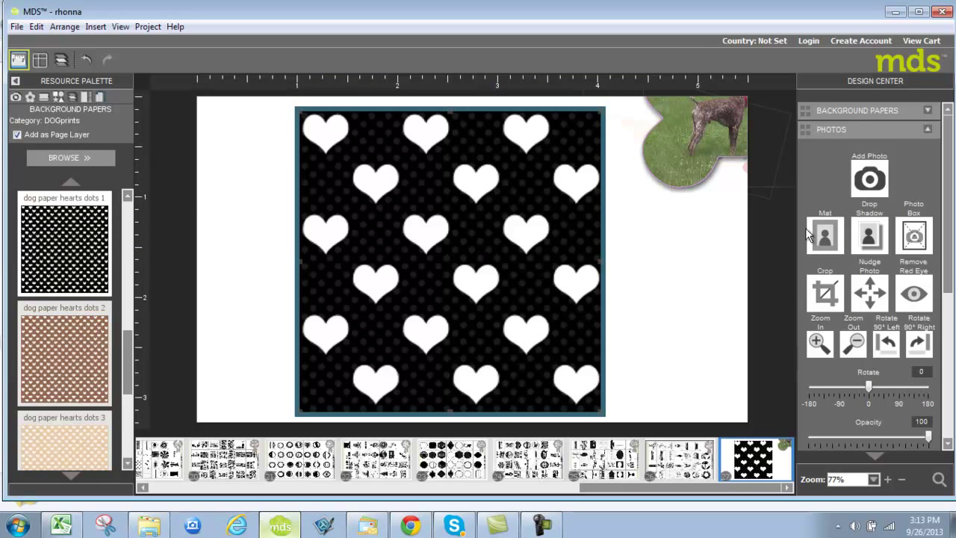
click(825, 292)
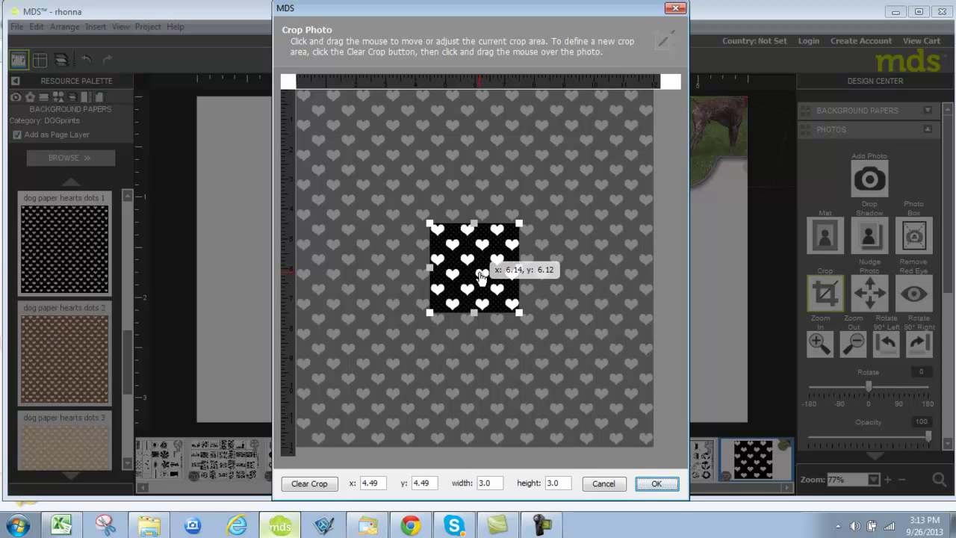
drag(519, 310, 612, 395)
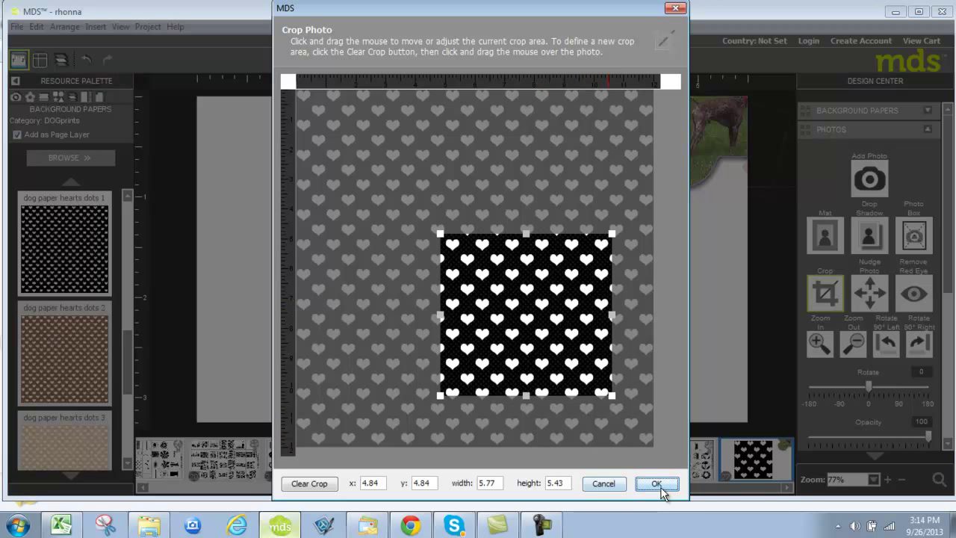
click(601, 484)
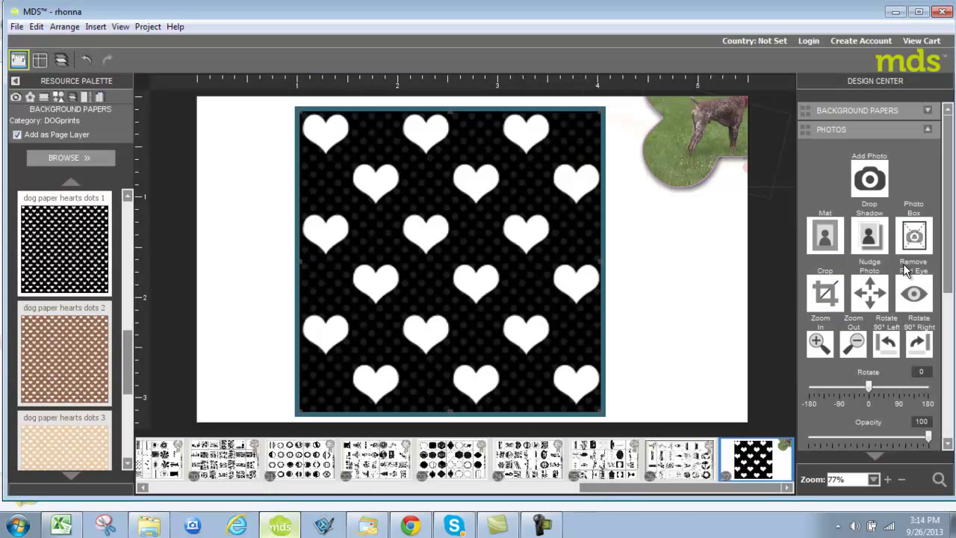
Rescale the hearts pattern to medium-sized white hearts in several rows.
click(816, 344)
click(598, 278)
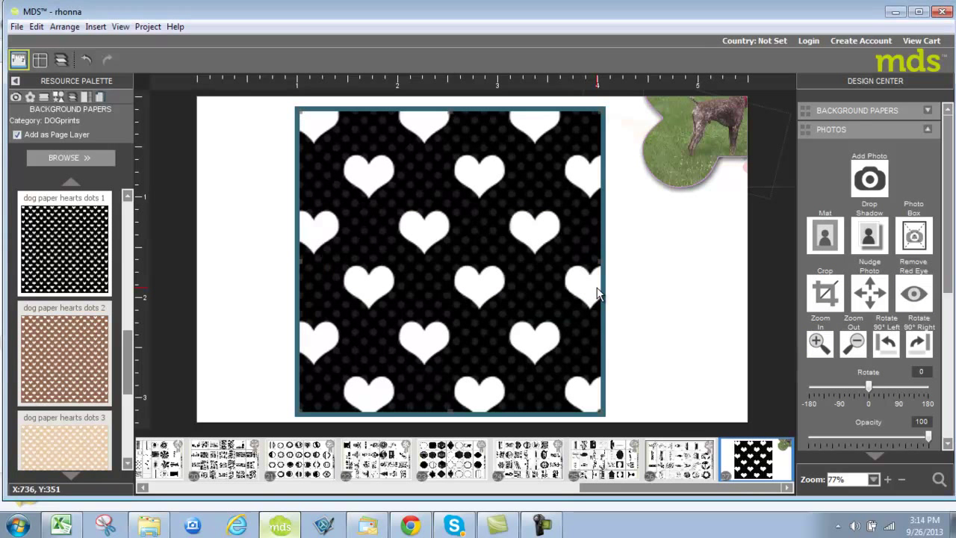
click(853, 342)
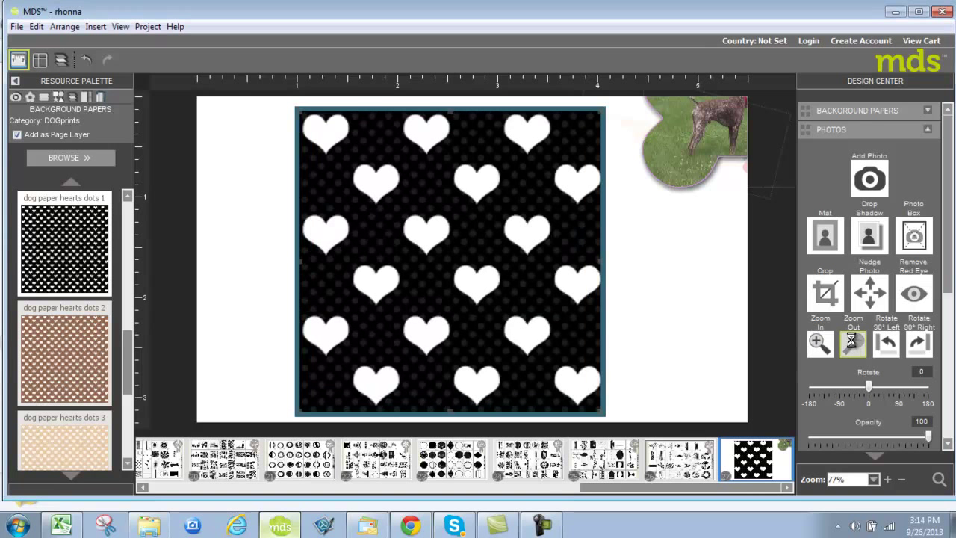
click(853, 343)
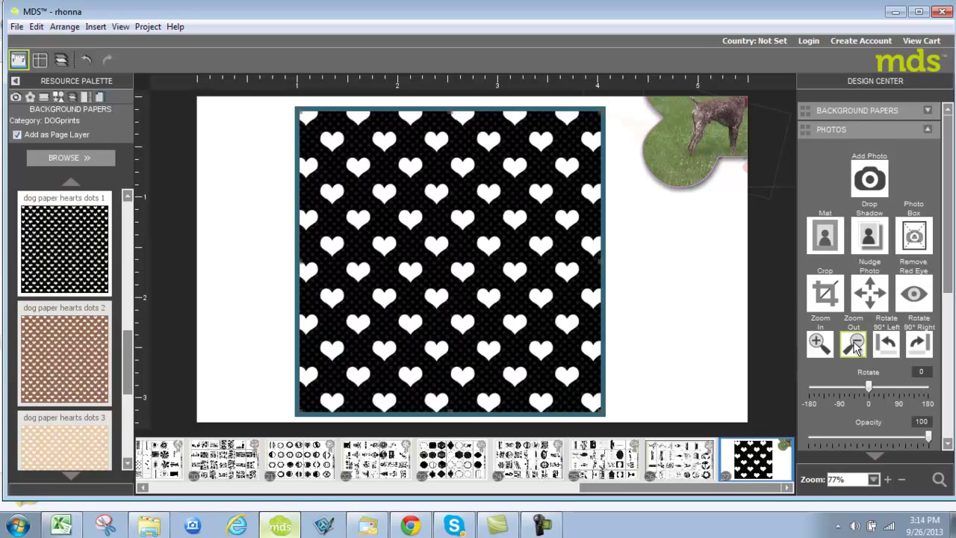
click(855, 343)
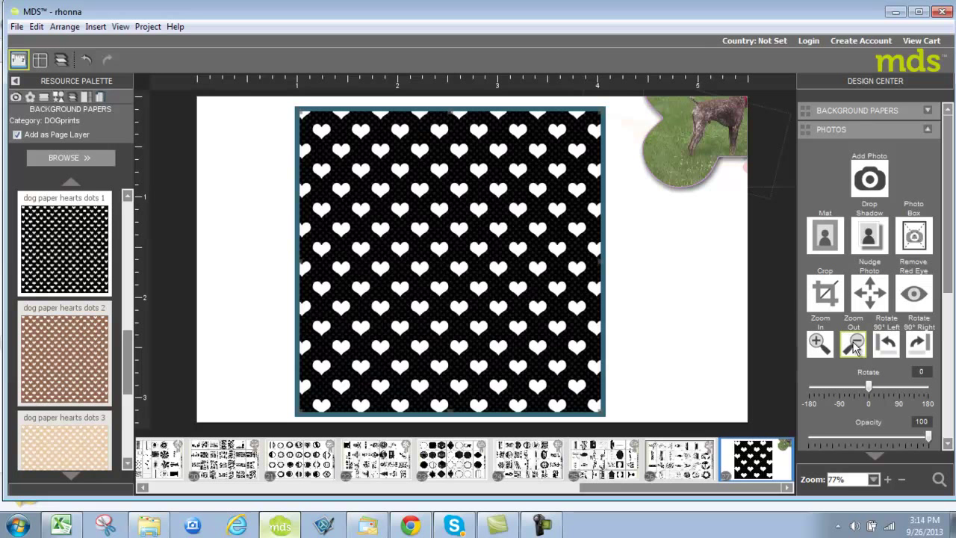
click(819, 342)
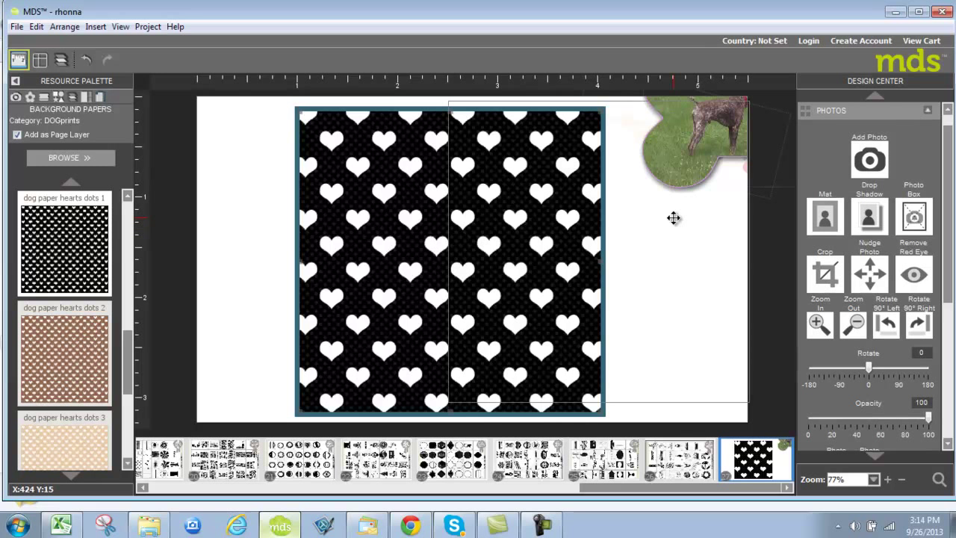
Drag the matted hearts paper to the page's lower right, just beneath the dog bone.
drag(670, 215, 611, 245)
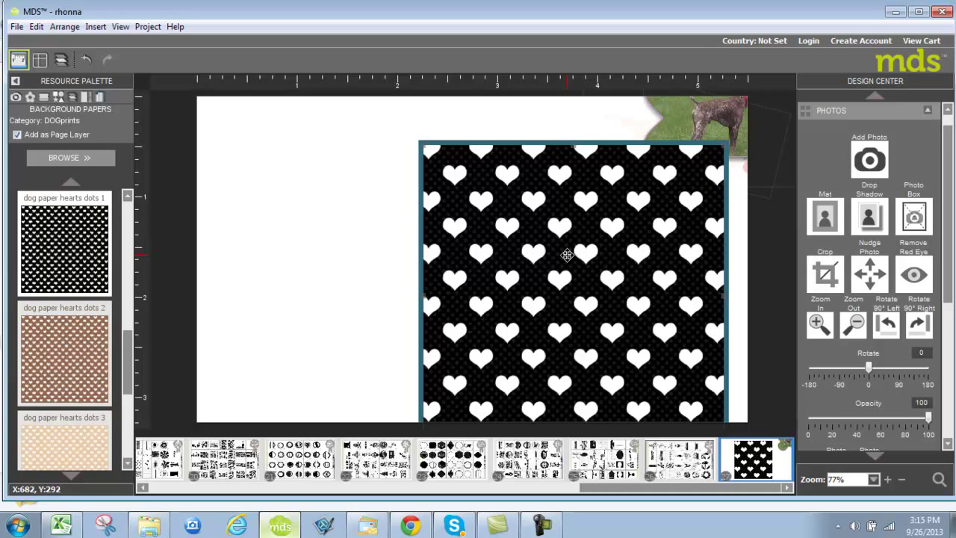
drag(566, 254, 658, 298)
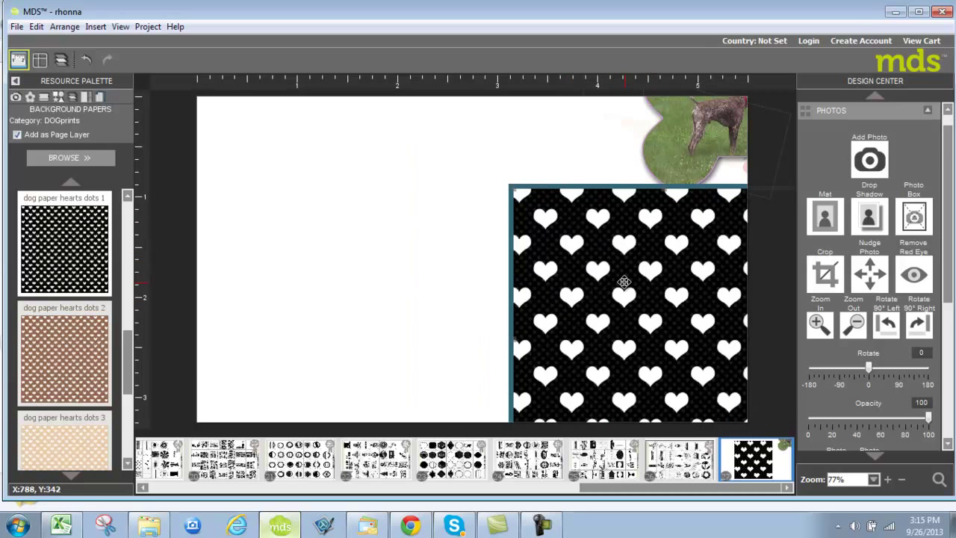
click(672, 137)
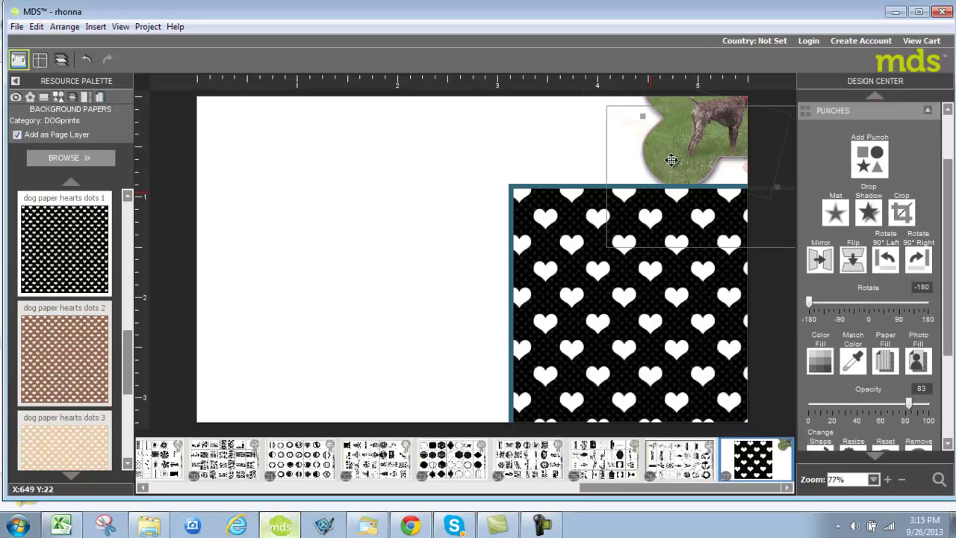